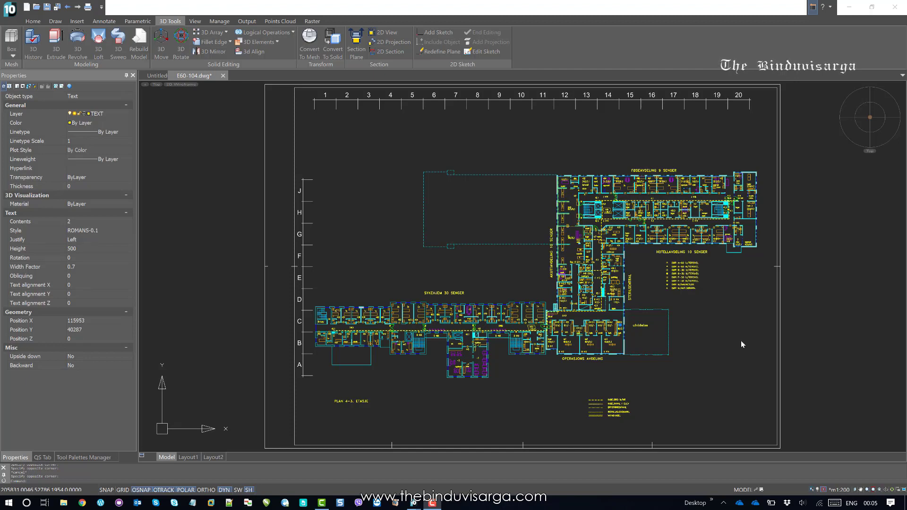
Crossing-select the three objects along the sheet's right border.
{"action": "left_click", "coordinate": [895, 286]}
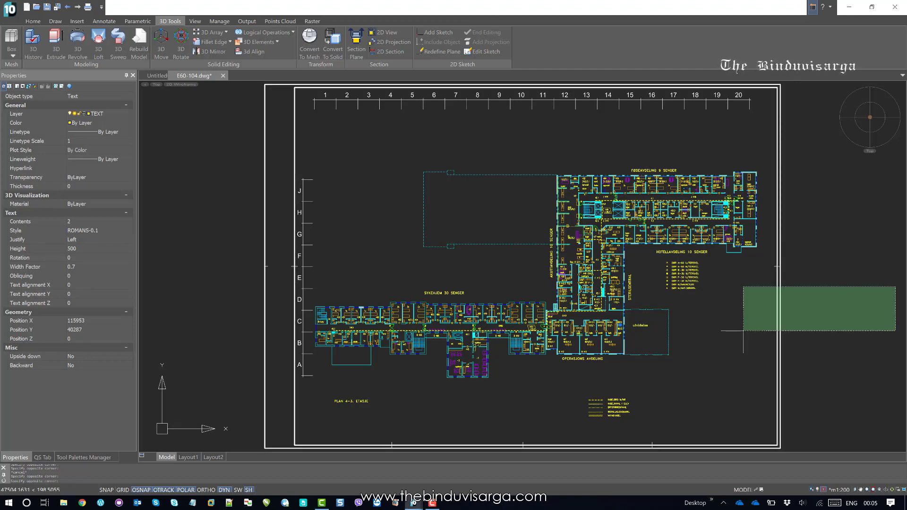
{"action": "left_click", "coordinate": [807, 354]}
{"action": "middle_click_drag", "start_coordinate": [800, 305], "coordinate": [723, 288]}
{"action": "left_click", "coordinate": [722, 287]}
{"action": "left_click", "coordinate": [677, 274]}
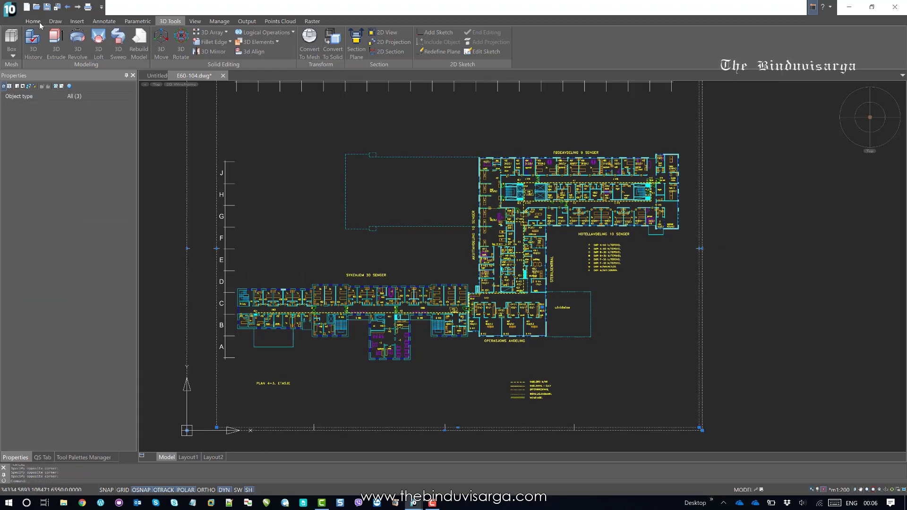
Show the Home ribbon tools and confirm the sheet border is a closed polyline on TITLE.
{"action": "left_click", "coordinate": [33, 21]}
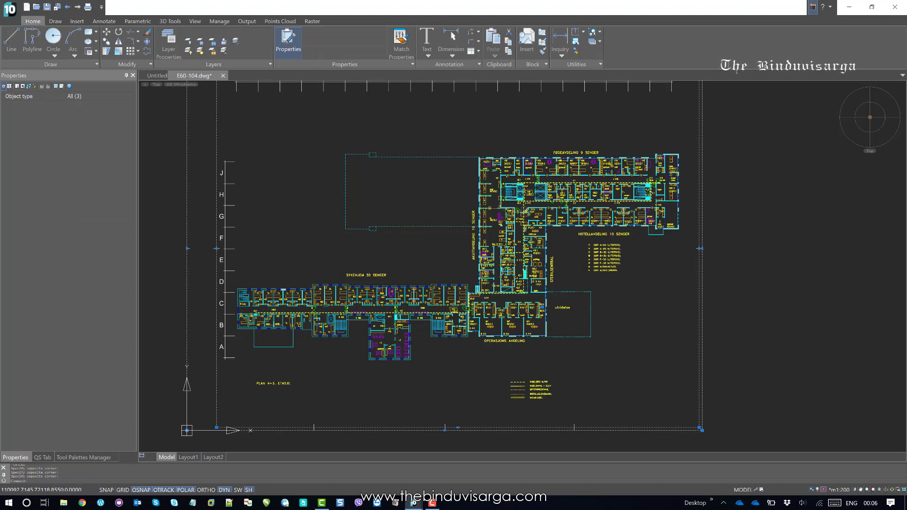
{"action": "key", "text": "Escape"}
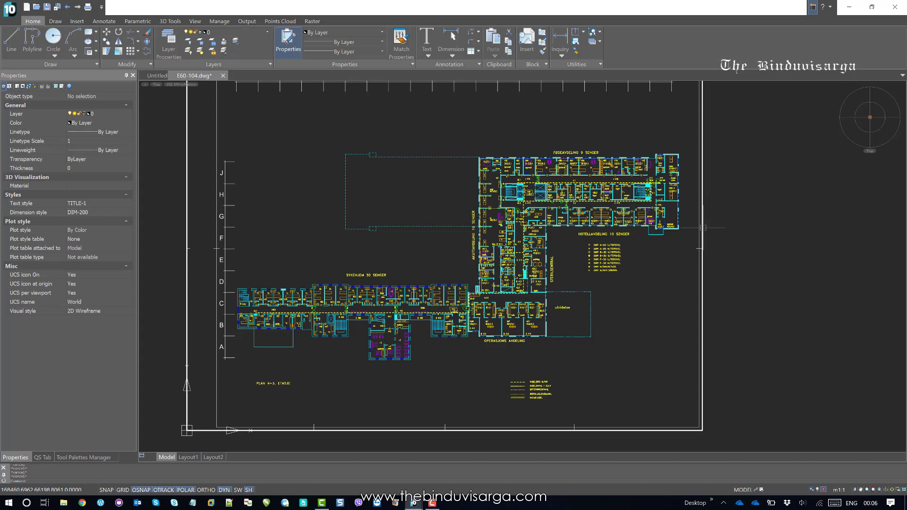
{"action": "left_click", "coordinate": [703, 227]}
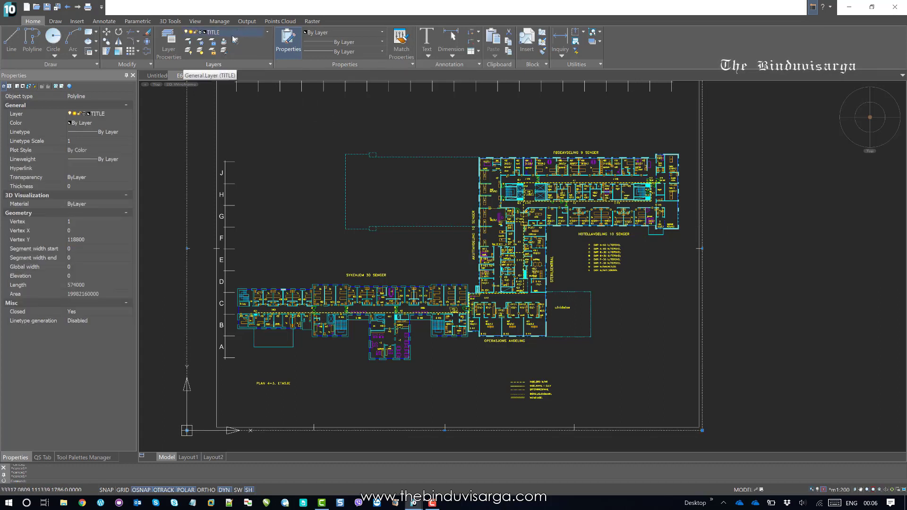
{"action": "key", "text": "Escape"}
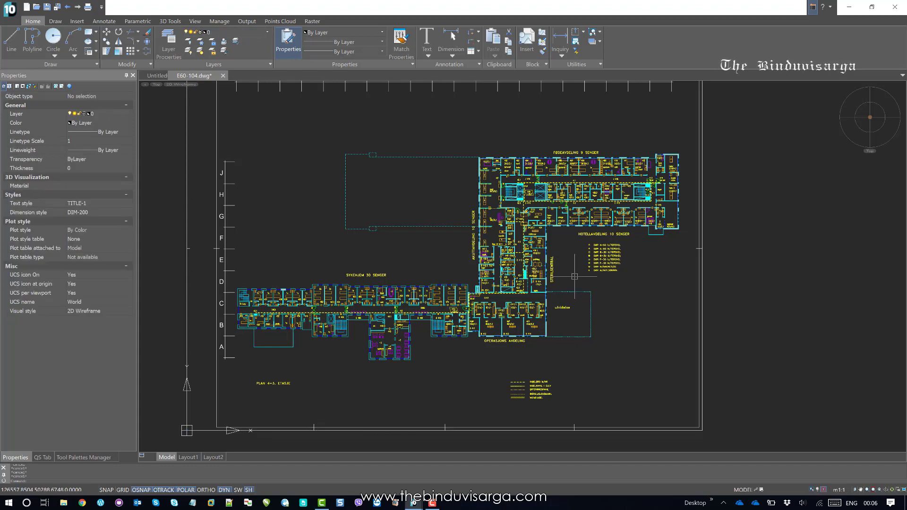
{"action": "scroll", "coordinate": [574, 276], "scroll_direction": "up", "scroll_amount": 5}
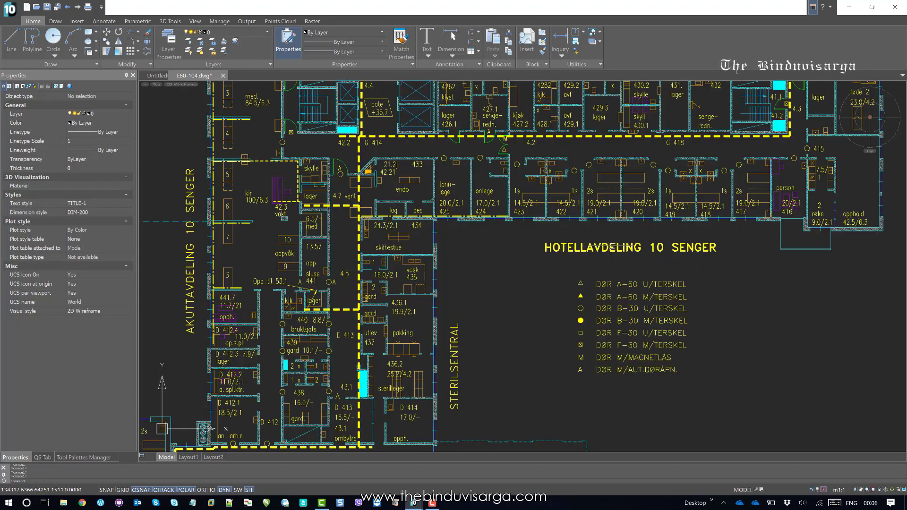
{"action": "left_click", "coordinate": [612, 248]}
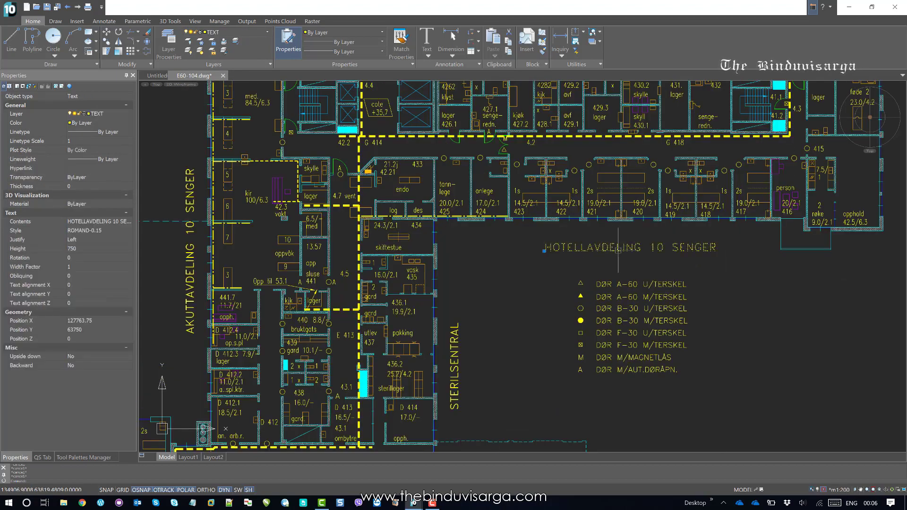
{"action": "left_click", "coordinate": [231, 32]}
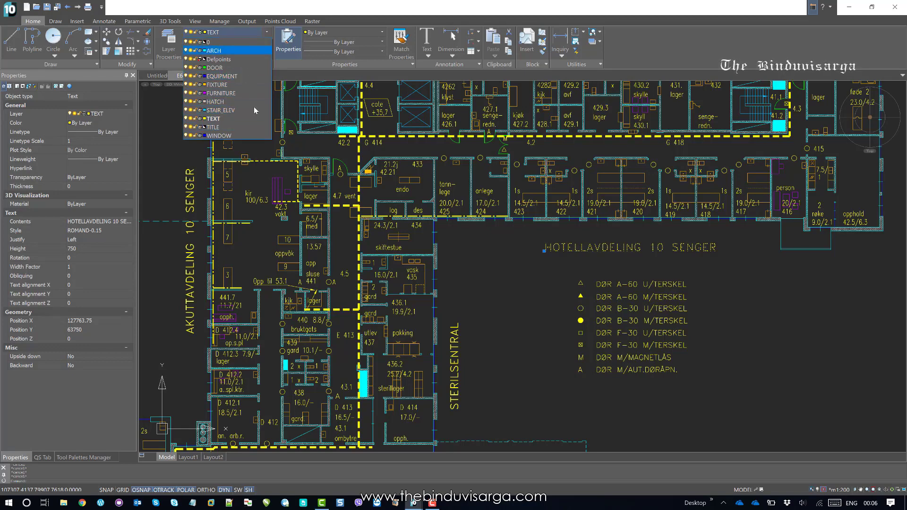
{"action": "left_click", "coordinate": [537, 325]}
{"action": "scroll", "coordinate": [490, 255], "scroll_direction": "down", "scroll_amount": 2}
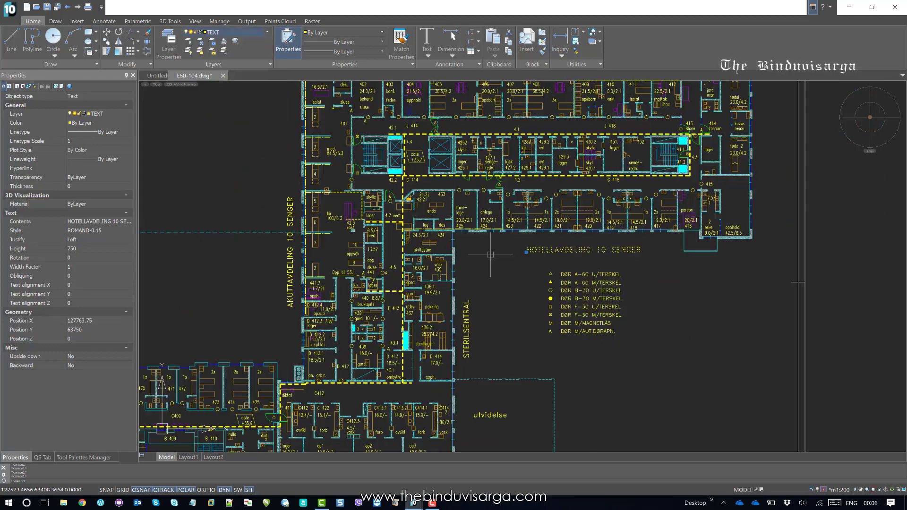
{"action": "middle_click_drag", "start_coordinate": [486, 266], "coordinate": [518, 270]}
{"action": "key", "text": "Escape"}
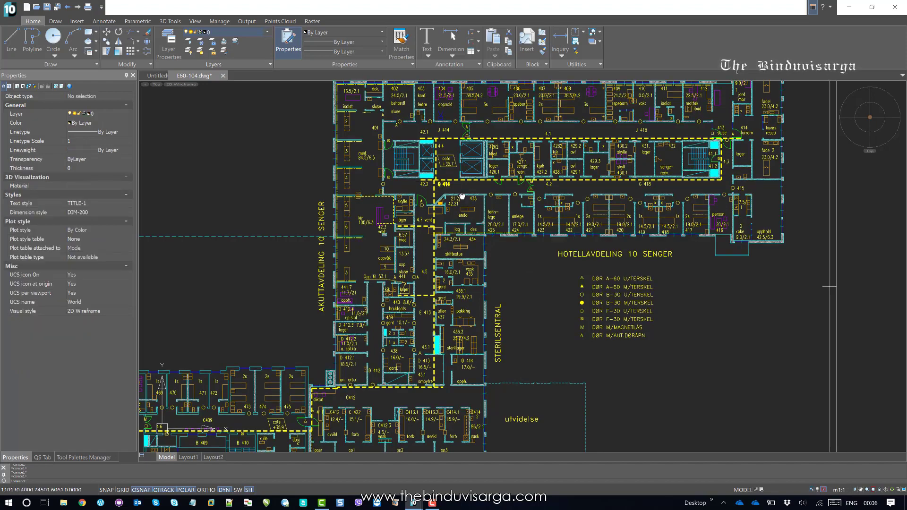
{"action": "mouse_move", "coordinate": [438, 187]}
{"action": "middle_mouse_down"}
{"action": "mouse_move", "coordinate": [507, 211]}
{"action": "mouse_move", "coordinate": [545, 211]}
{"action": "middle_mouse_up"}
{"action": "scroll", "coordinate": [508, 211], "scroll_direction": "down", "scroll_amount": 2}
{"action": "scroll", "coordinate": [370, 370], "scroll_direction": "up", "scroll_amount": 6}
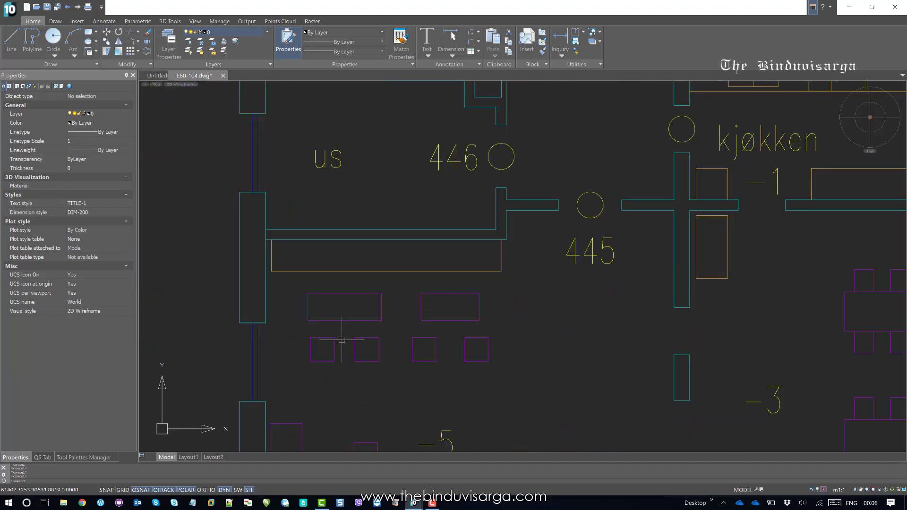
{"action": "left_click", "coordinate": [334, 350]}
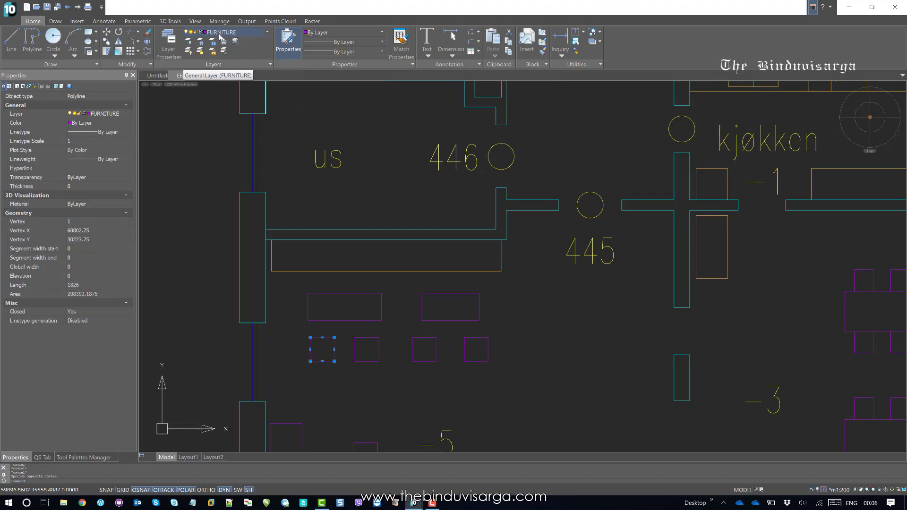
{"action": "scroll", "coordinate": [296, 243], "scroll_direction": "down", "scroll_amount": 4}
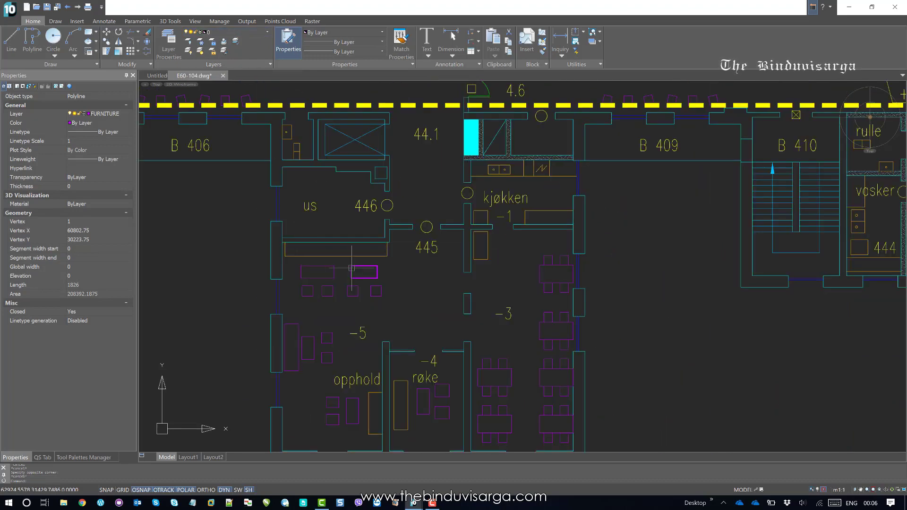
{"action": "key", "text": "Escape"}
{"action": "scroll", "coordinate": [345, 263], "scroll_direction": "down", "scroll_amount": 2}
{"action": "scroll", "coordinate": [344, 263], "scroll_direction": "down", "scroll_amount": 5}
{"action": "scroll", "coordinate": [416, 220], "scroll_direction": "up", "scroll_amount": 1}
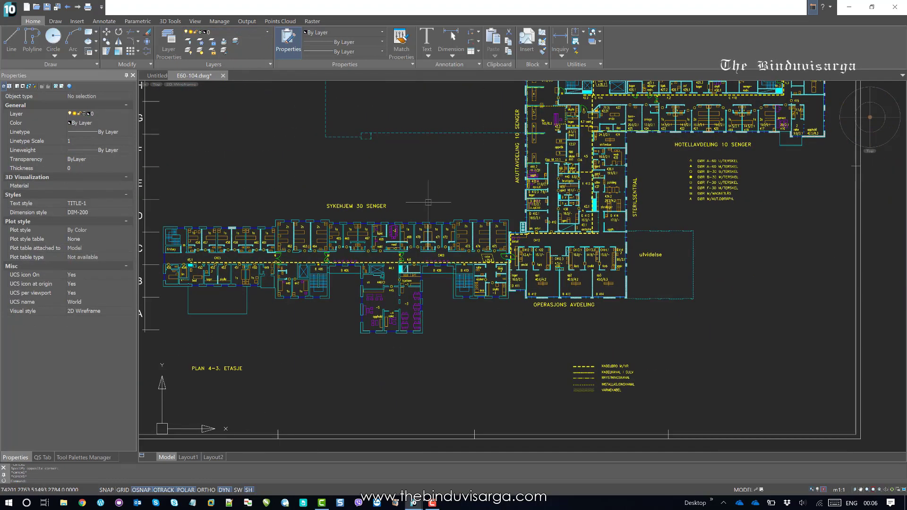
{"action": "scroll", "coordinate": [423, 173], "scroll_direction": "down", "scroll_amount": 2}
{"action": "middle_click_drag", "start_coordinate": [423, 172], "coordinate": [435, 205]}
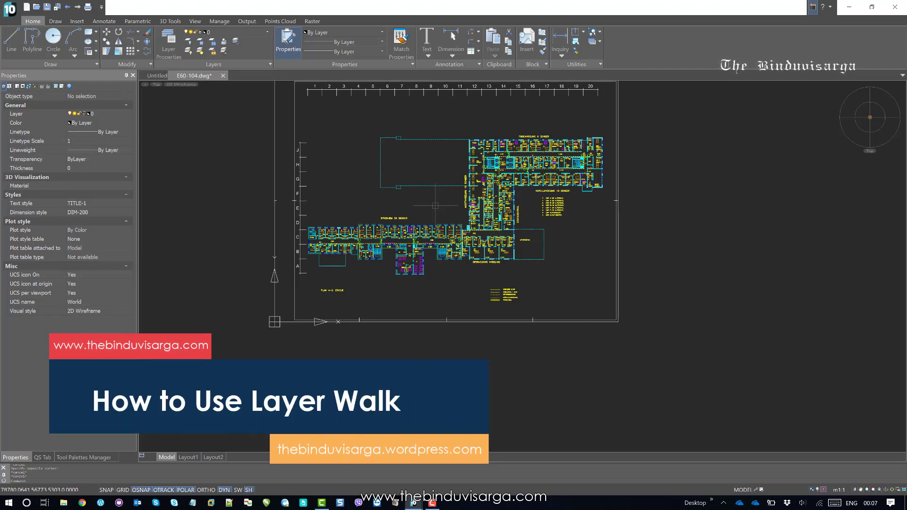
{"action": "middle_click_drag", "start_coordinate": [440, 205], "coordinate": [442, 228]}
{"action": "middle_click_drag", "start_coordinate": [430, 197], "coordinate": [436, 214]}
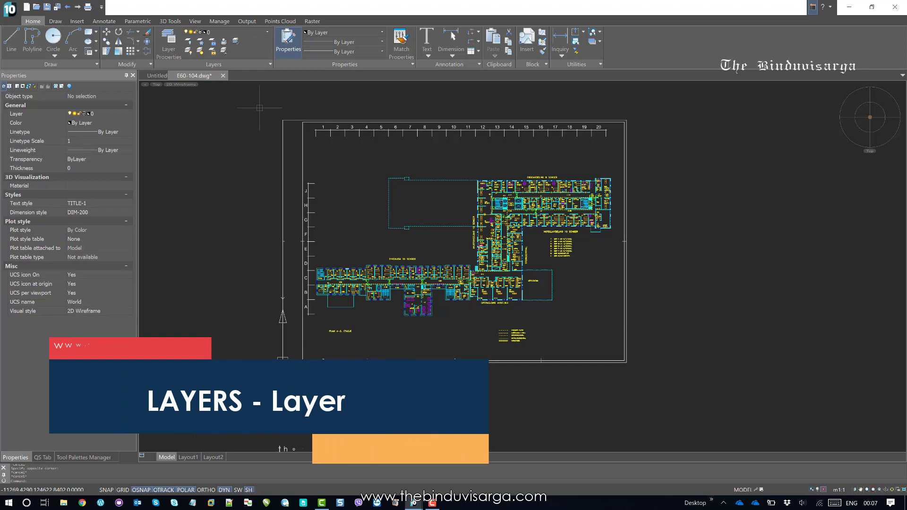
Open the Layers dialog and turn on Layer walk, listing all 12 layers with only layer 0 shown.
{"action": "left_click", "coordinate": [170, 47]}
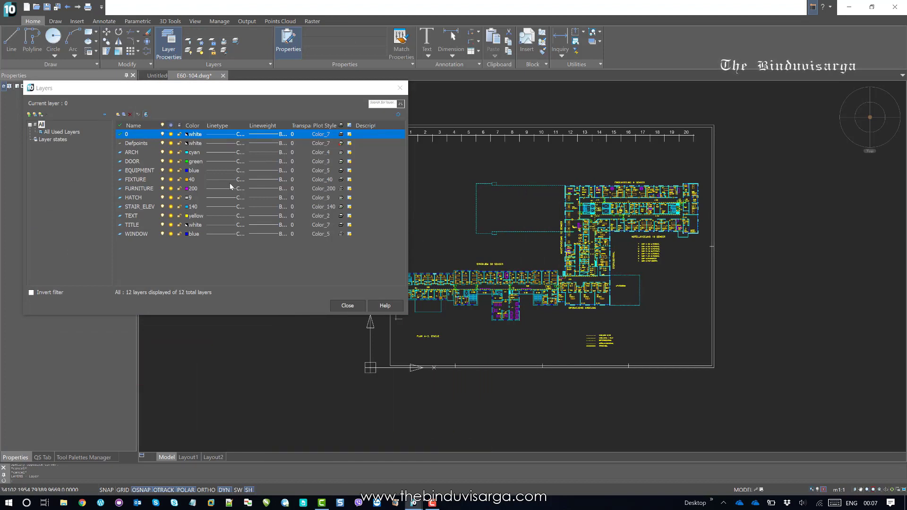
{"action": "left_click", "coordinate": [145, 114]}
{"action": "scroll", "coordinate": [538, 242], "scroll_direction": "down", "scroll_amount": 4}
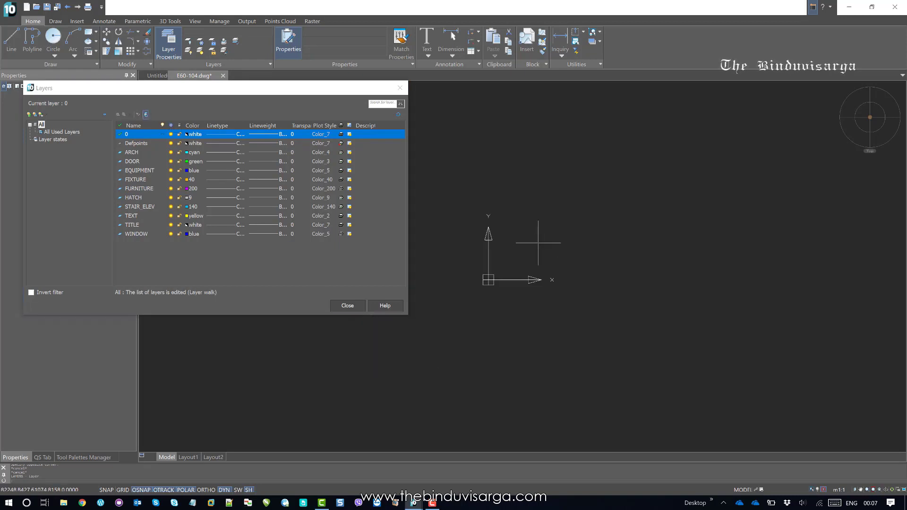
{"action": "scroll", "coordinate": [538, 242], "scroll_direction": "up", "scroll_amount": 2}
{"action": "scroll", "coordinate": [567, 246], "scroll_direction": "down", "scroll_amount": 2}
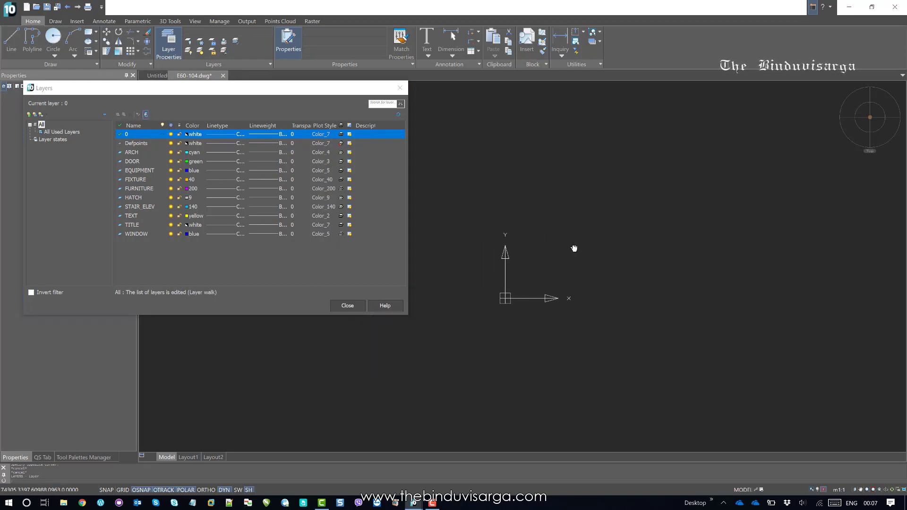
Step the layer walk from Defpoints to ARCH so only the cyan walls show.
{"action": "left_click", "coordinate": [119, 144]}
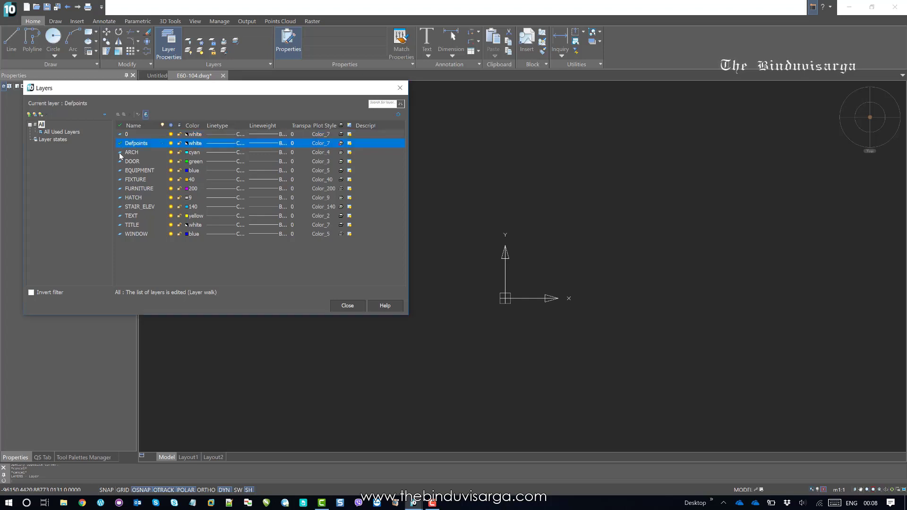
{"action": "left_click", "coordinate": [120, 153]}
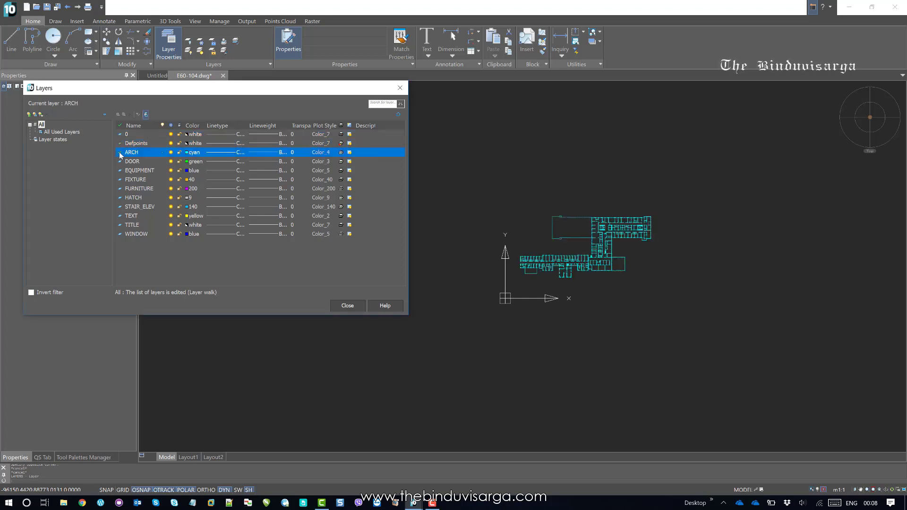
{"action": "scroll", "coordinate": [551, 279], "scroll_direction": "up", "scroll_amount": 5}
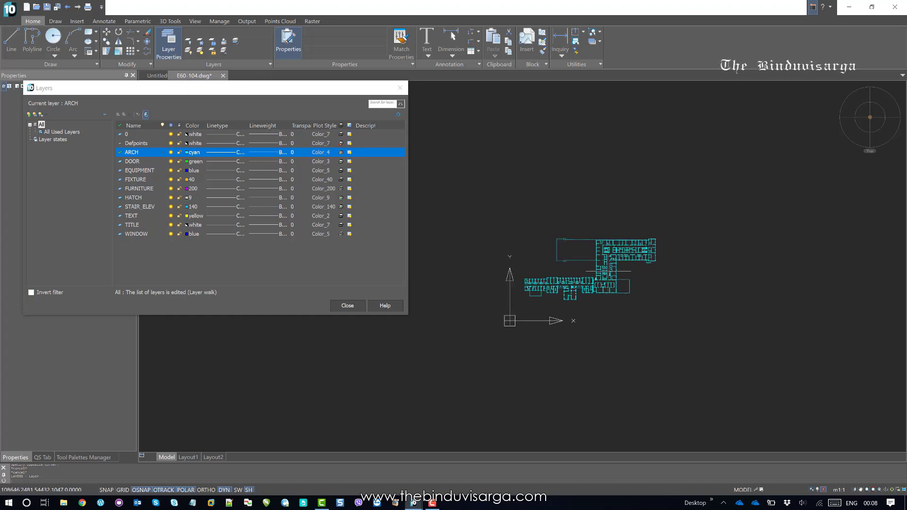
{"action": "scroll", "coordinate": [548, 279], "scroll_direction": "up", "scroll_amount": 3}
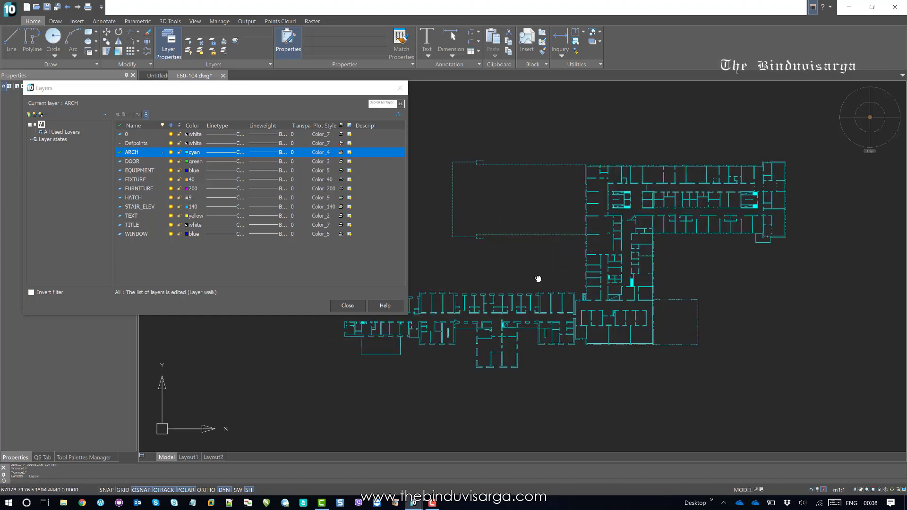
{"action": "scroll", "coordinate": [557, 340], "scroll_direction": "up", "scroll_amount": 2}
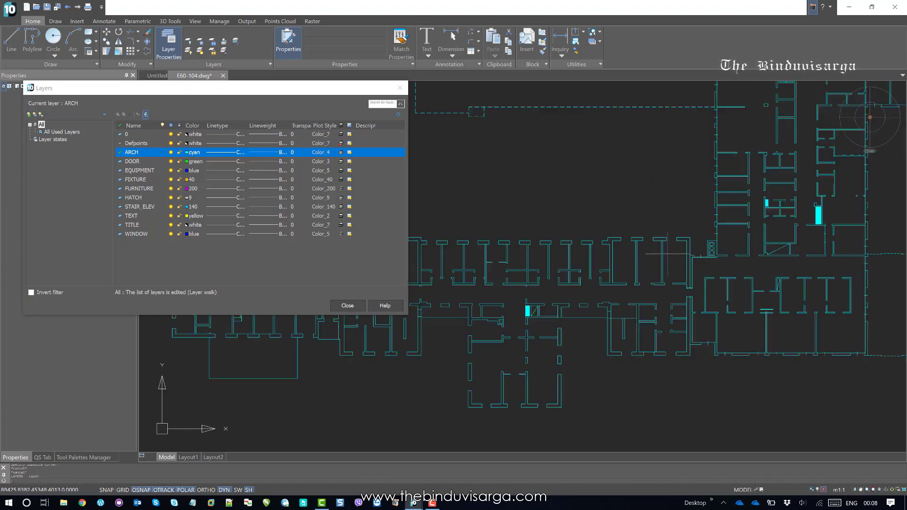
Pan and zoom around the plan to inspect the ARCH walls.
{"action": "middle_click_drag", "start_coordinate": [496, 319], "coordinate": [694, 325]}
{"action": "scroll", "coordinate": [557, 309], "scroll_direction": "down", "scroll_amount": 5}
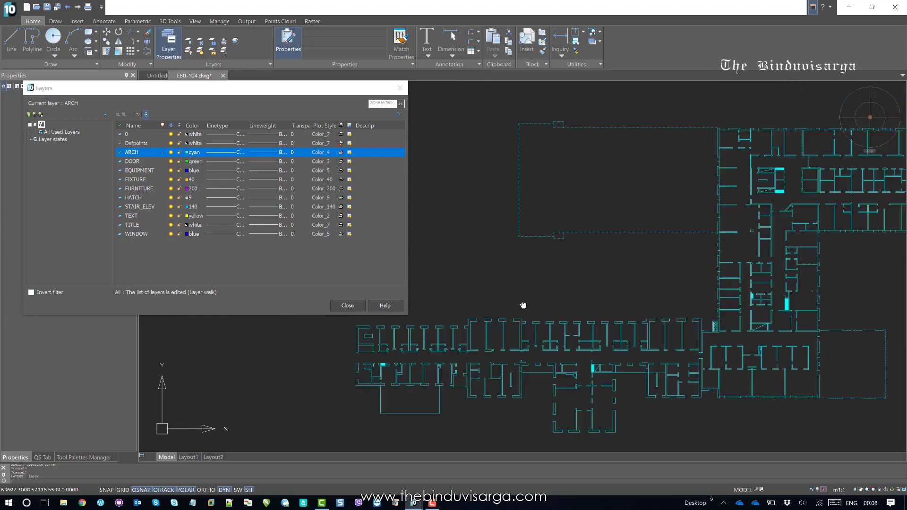
{"action": "middle_click_drag", "start_coordinate": [625, 273], "coordinate": [590, 233]}
{"action": "scroll", "coordinate": [590, 234], "scroll_direction": "up", "scroll_amount": 2}
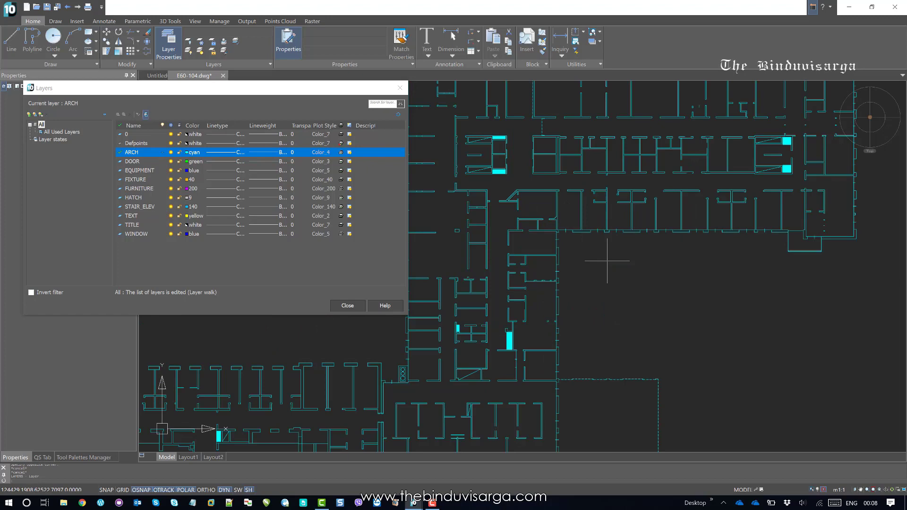
{"action": "middle_click_drag", "start_coordinate": [608, 263], "coordinate": [575, 243]}
{"action": "scroll", "coordinate": [675, 232], "scroll_direction": "down", "scroll_amount": 2}
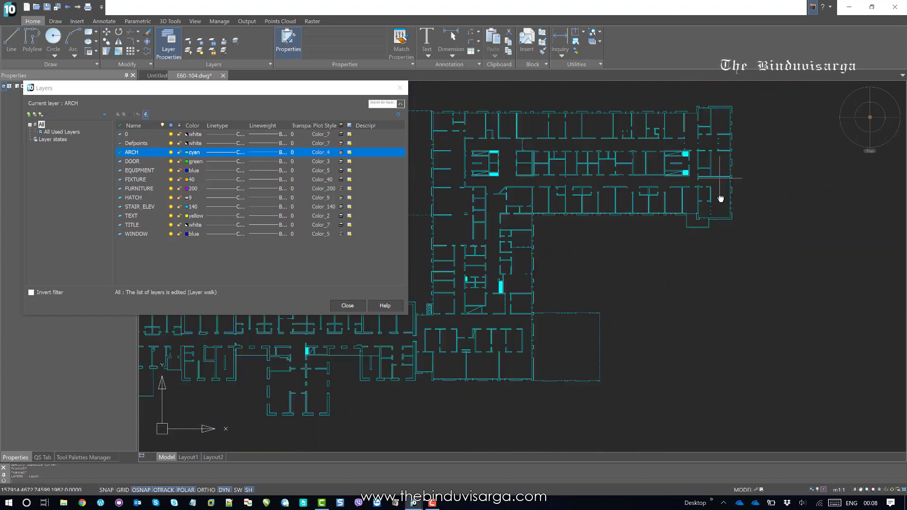
{"action": "middle_click_drag", "start_coordinate": [720, 194], "coordinate": [714, 216]}
{"action": "middle_click_drag", "start_coordinate": [614, 261], "coordinate": [644, 272]}
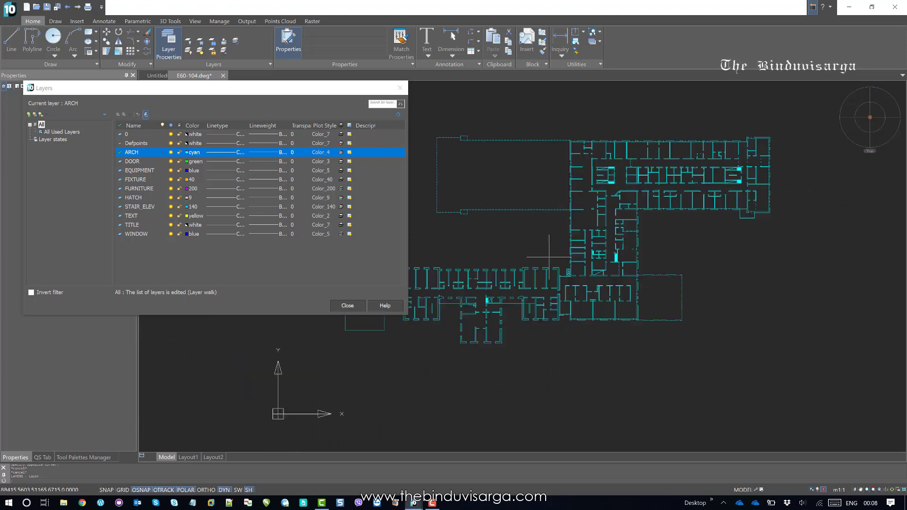
{"action": "scroll", "coordinate": [642, 259], "scroll_direction": "down", "scroll_amount": 1}
{"action": "scroll", "coordinate": [540, 268], "scroll_direction": "down", "scroll_amount": 1}
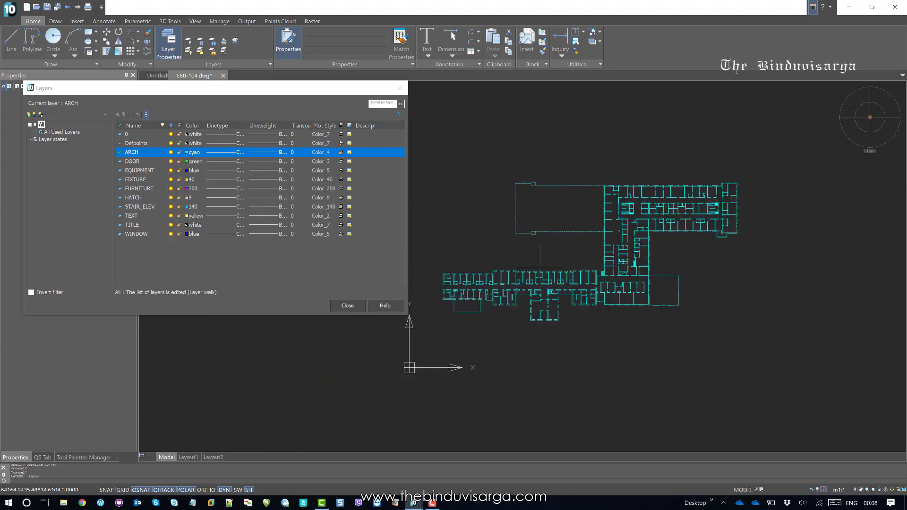
{"action": "left_click", "coordinate": [121, 163]}
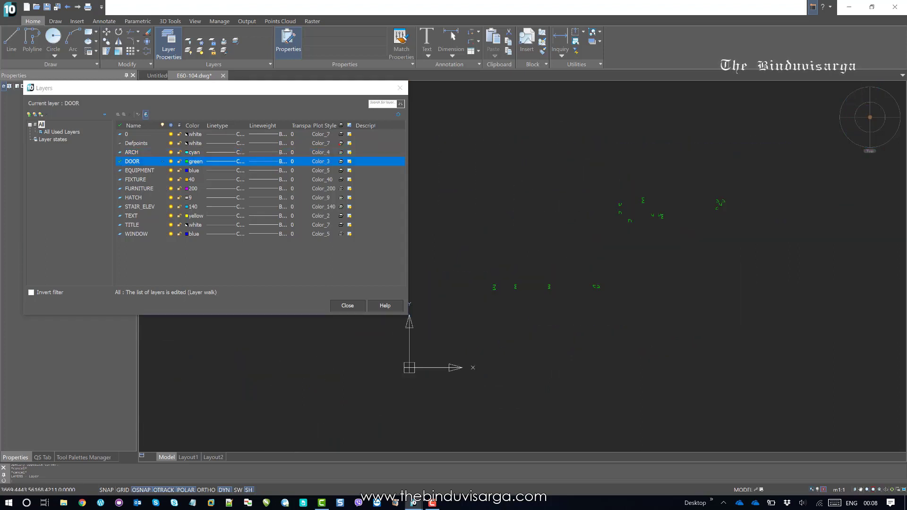
{"action": "scroll", "coordinate": [596, 255], "scroll_direction": "down", "scroll_amount": 3}
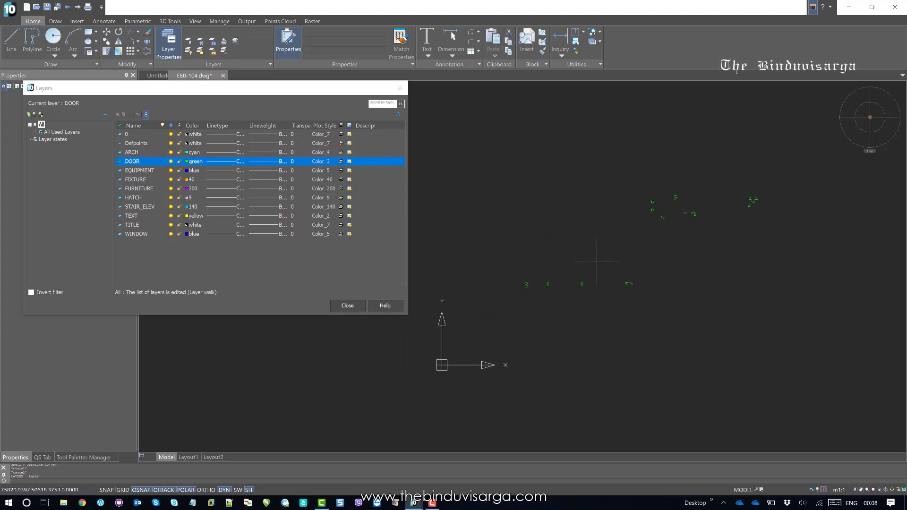
{"action": "scroll", "coordinate": [595, 250], "scroll_direction": "up", "scroll_amount": 4}
{"action": "scroll", "coordinate": [595, 253], "scroll_direction": "down", "scroll_amount": 2}
{"action": "middle_click_drag", "start_coordinate": [595, 253], "coordinate": [575, 261]}
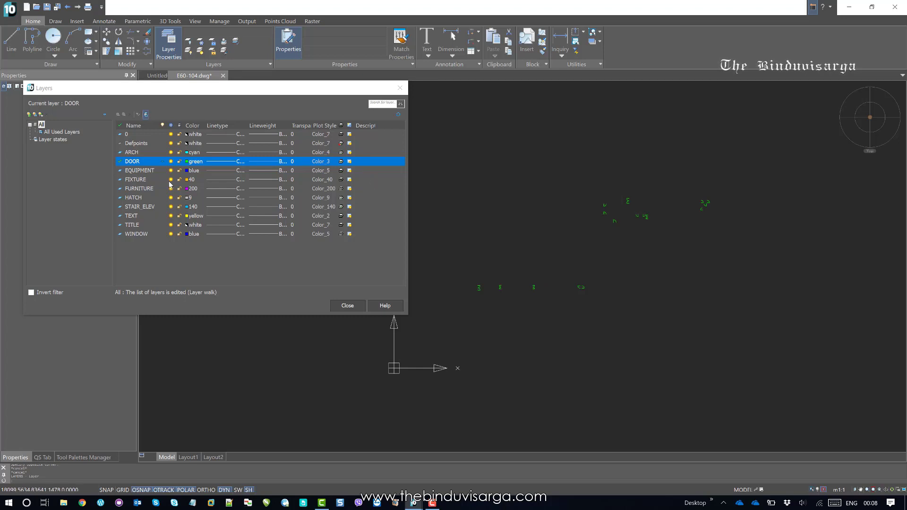
Isolate EQUIPMENT in the layer walk and zoom in on the yellow OPERASJONS AVDELING label.
{"action": "left_click", "coordinate": [120, 172]}
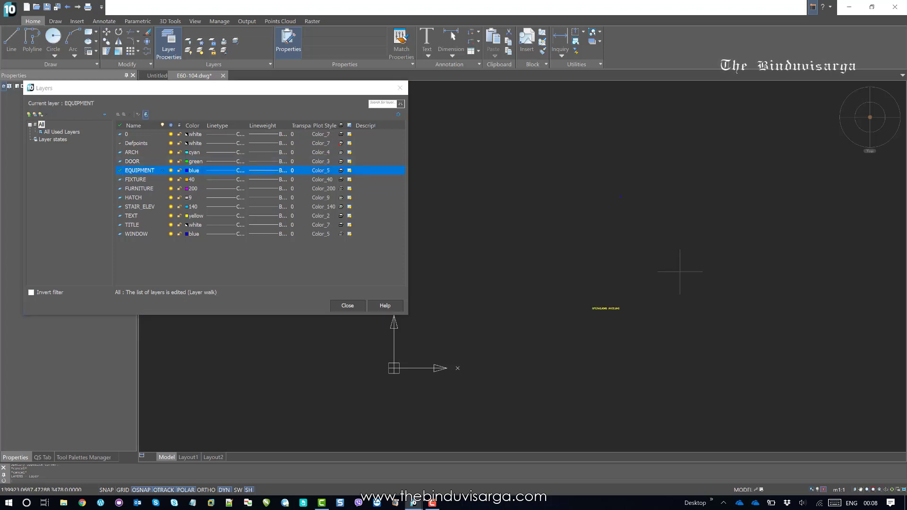
{"action": "middle_click_drag", "start_coordinate": [649, 243], "coordinate": [643, 256]}
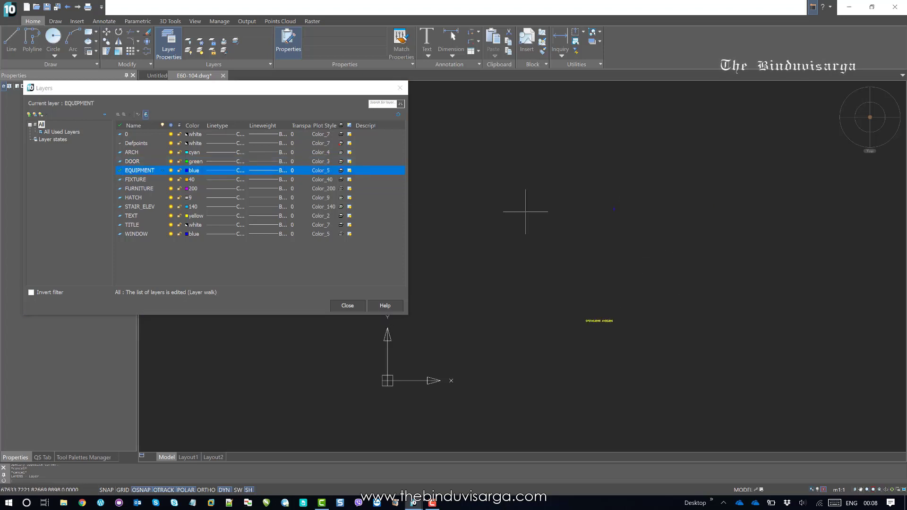
{"action": "mouse_move", "coordinate": [628, 226]}
{"action": "middle_mouse_down"}
{"action": "mouse_move", "coordinate": [611, 239]}
{"action": "mouse_move", "coordinate": [604, 227]}
{"action": "middle_mouse_up"}
{"action": "scroll", "coordinate": [599, 219], "scroll_direction": "up", "scroll_amount": 2}
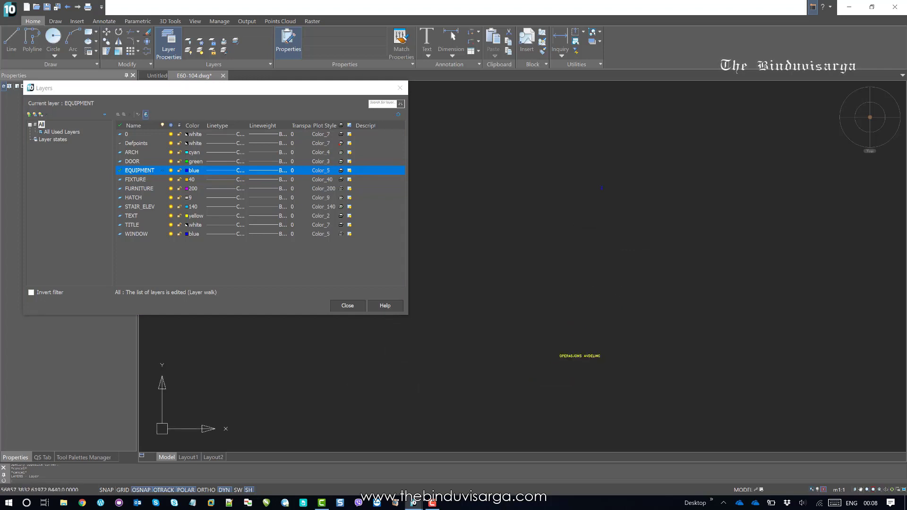
{"action": "middle_click_drag", "start_coordinate": [651, 222], "coordinate": [649, 253]}
{"action": "scroll", "coordinate": [612, 236], "scroll_direction": "up", "scroll_amount": 2}
{"action": "scroll", "coordinate": [605, 223], "scroll_direction": "up", "scroll_amount": 2}
{"action": "mouse_move", "coordinate": [608, 219]}
{"action": "middle_mouse_down"}
{"action": "mouse_move", "coordinate": [617, 172]}
{"action": "mouse_move", "coordinate": [604, 152]}
{"action": "middle_mouse_up"}
{"action": "scroll", "coordinate": [604, 151], "scroll_direction": "down", "scroll_amount": 4}
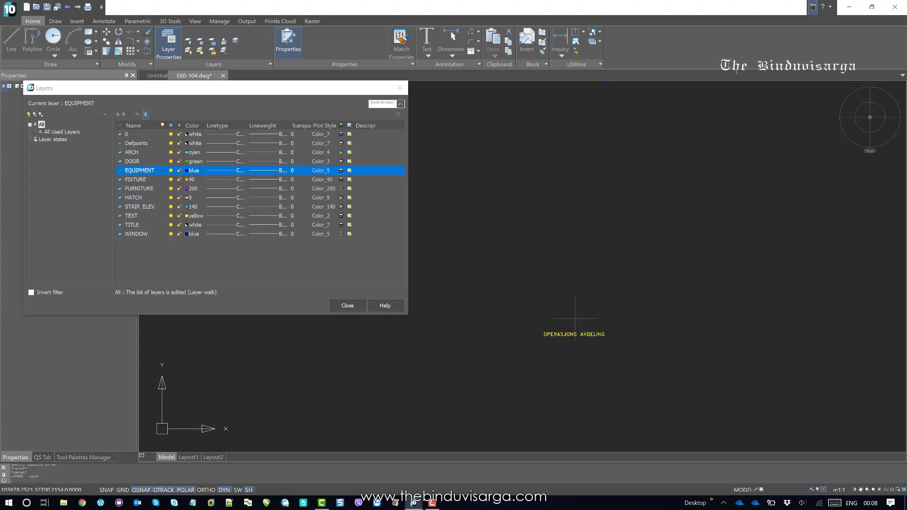
{"action": "scroll", "coordinate": [600, 301], "scroll_direction": "up", "scroll_amount": 2}
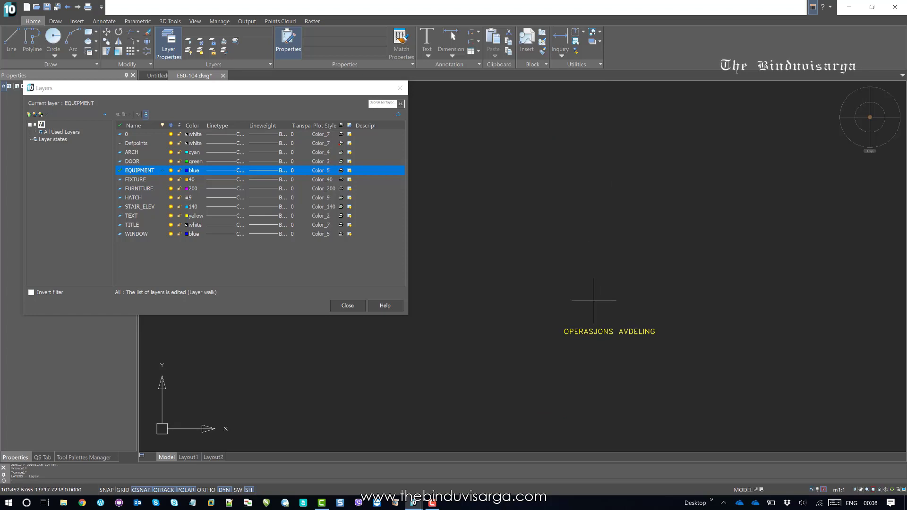
{"action": "scroll", "coordinate": [593, 300], "scroll_direction": "down", "scroll_amount": 3}
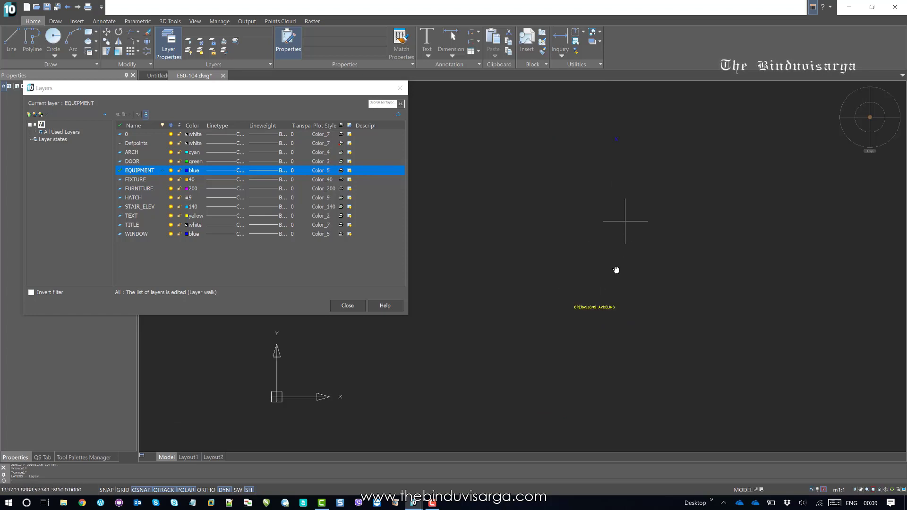
{"action": "middle_click_drag", "start_coordinate": [626, 222], "coordinate": [616, 270]}
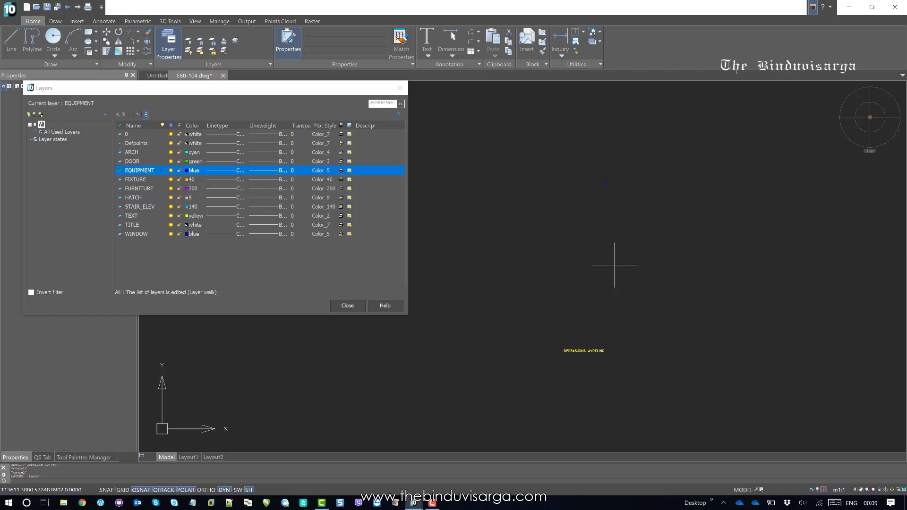
Step the layer walk through FIXTURE, FURNITURE, HATCH, STAIR_ELEV, TEXT and TITLE.
{"action": "left_click", "coordinate": [119, 181]}
{"action": "left_click", "coordinate": [120, 189]}
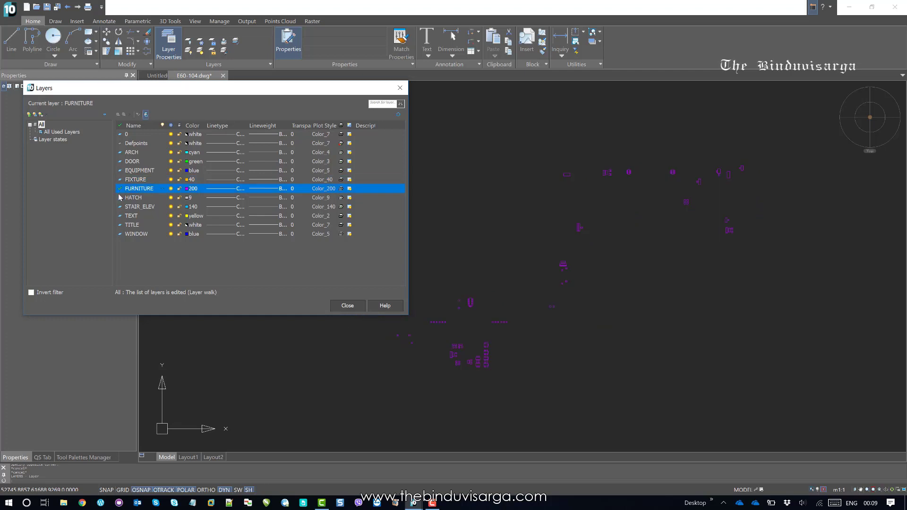
{"action": "left_click", "coordinate": [120, 197]}
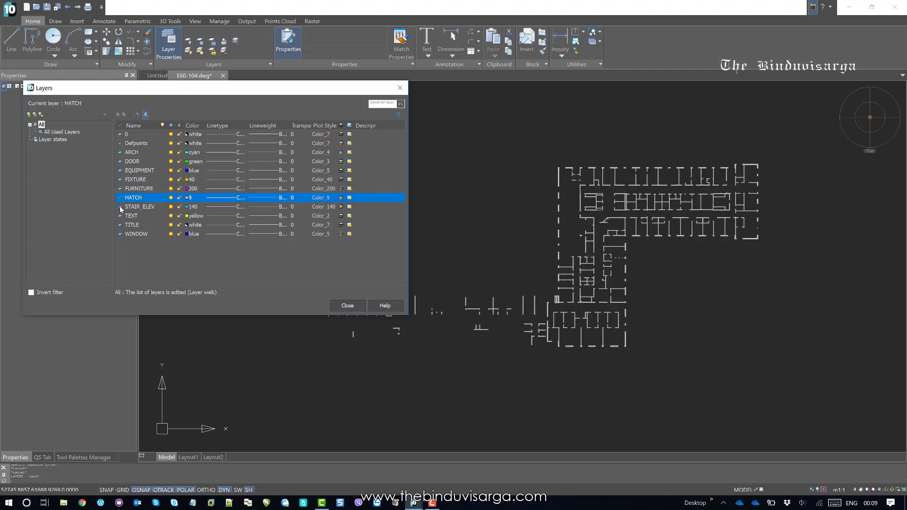
{"action": "left_click", "coordinate": [120, 207]}
{"action": "left_click", "coordinate": [119, 216]}
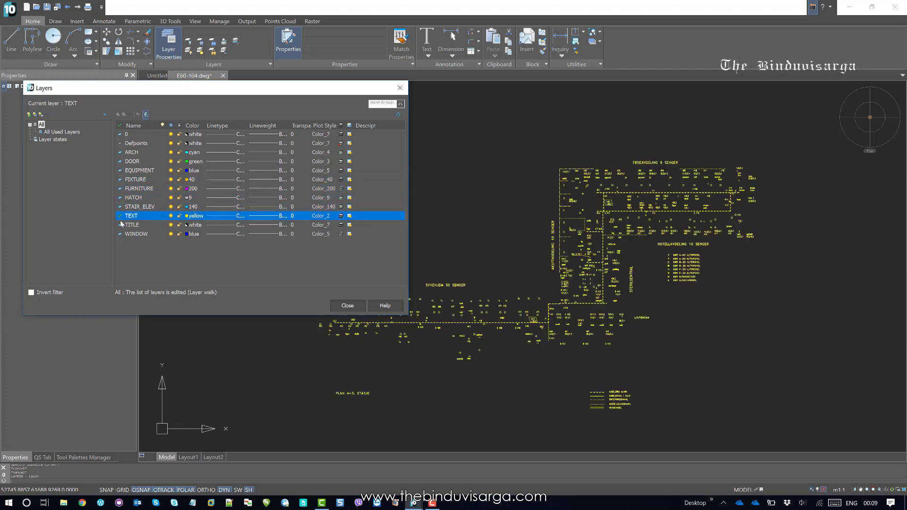
{"action": "left_click", "coordinate": [120, 226]}
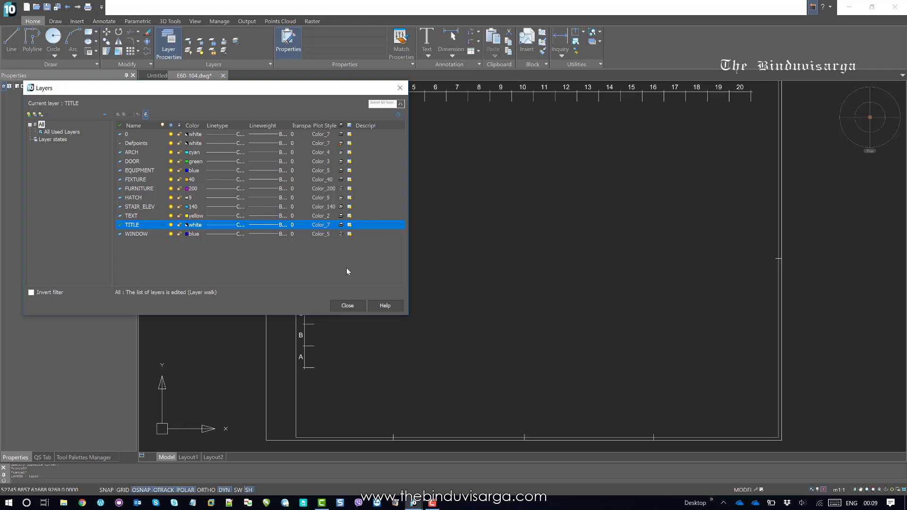
{"action": "left_click", "coordinate": [344, 305]}
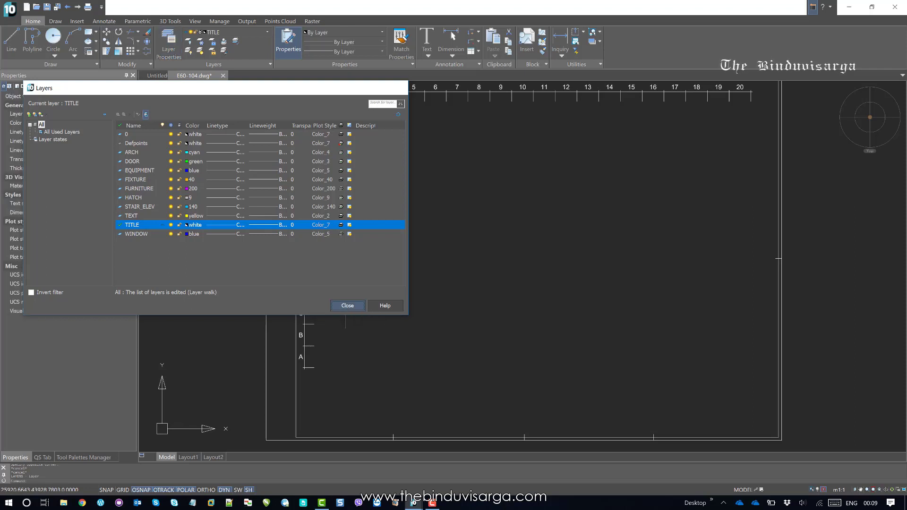
{"action": "scroll", "coordinate": [425, 241], "scroll_direction": "down", "scroll_amount": 2}
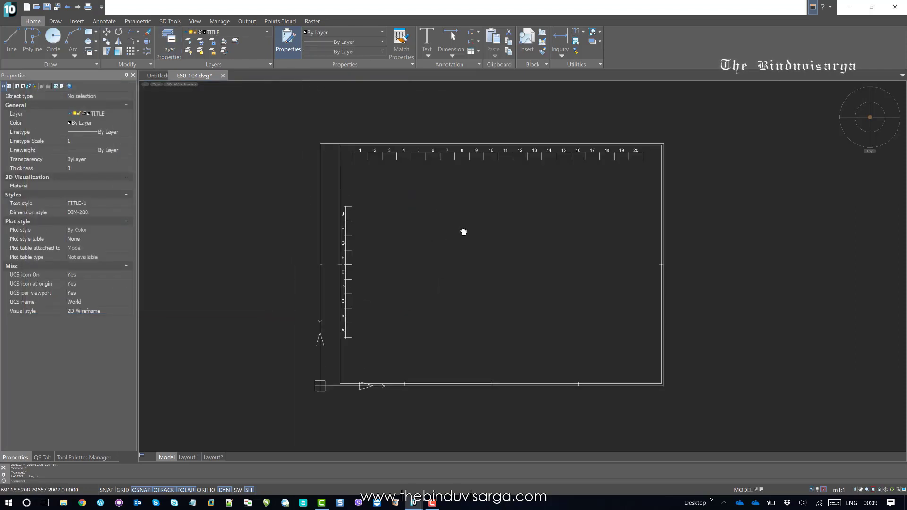
{"action": "scroll", "coordinate": [473, 221], "scroll_direction": "up", "scroll_amount": 2}
{"action": "scroll", "coordinate": [479, 201], "scroll_direction": "down", "scroll_amount": 2}
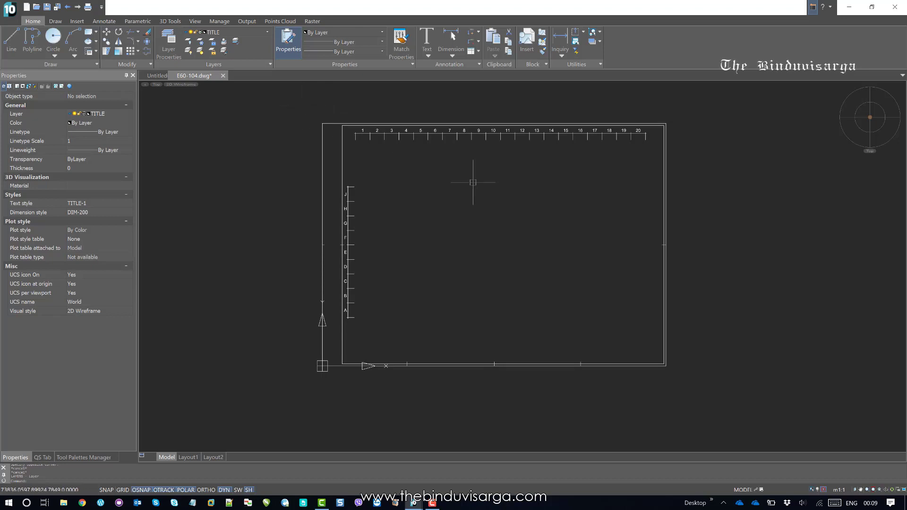
{"action": "middle_click_drag", "start_coordinate": [440, 204], "coordinate": [389, 203]}
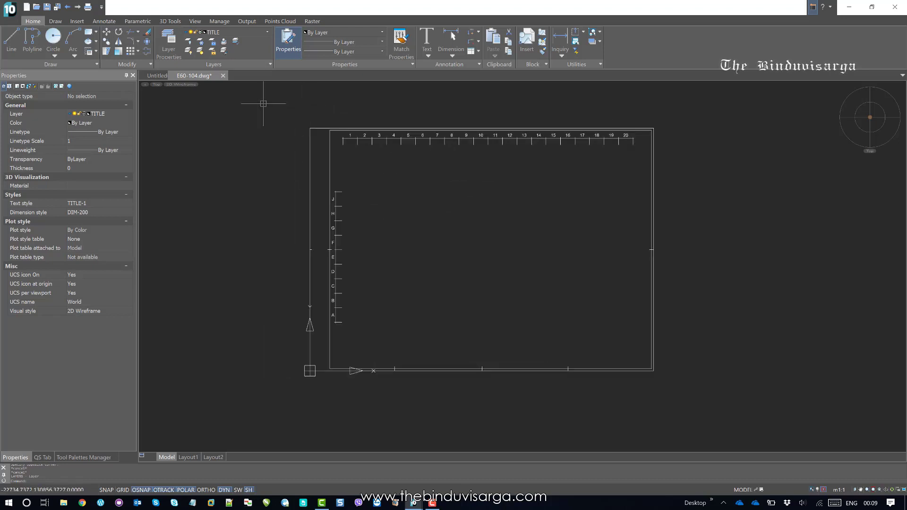
Turn Layer walk off and close the Layers dialog so the full plan displays.
{"action": "left_click", "coordinate": [171, 42]}
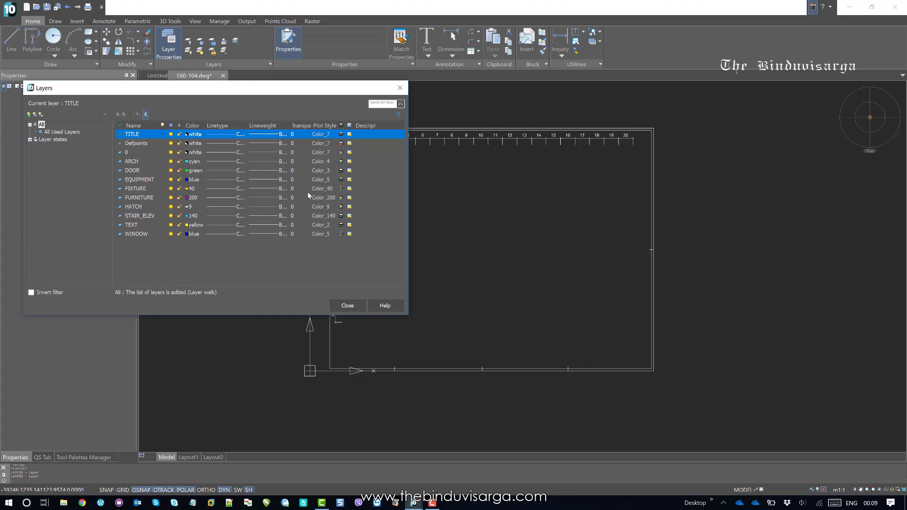
{"action": "left_click", "coordinate": [145, 114]}
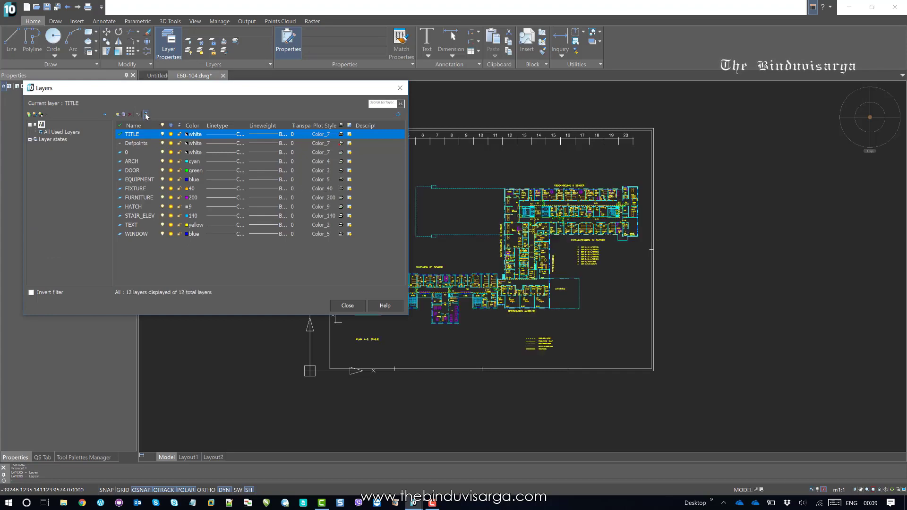
{"action": "left_click", "coordinate": [355, 308]}
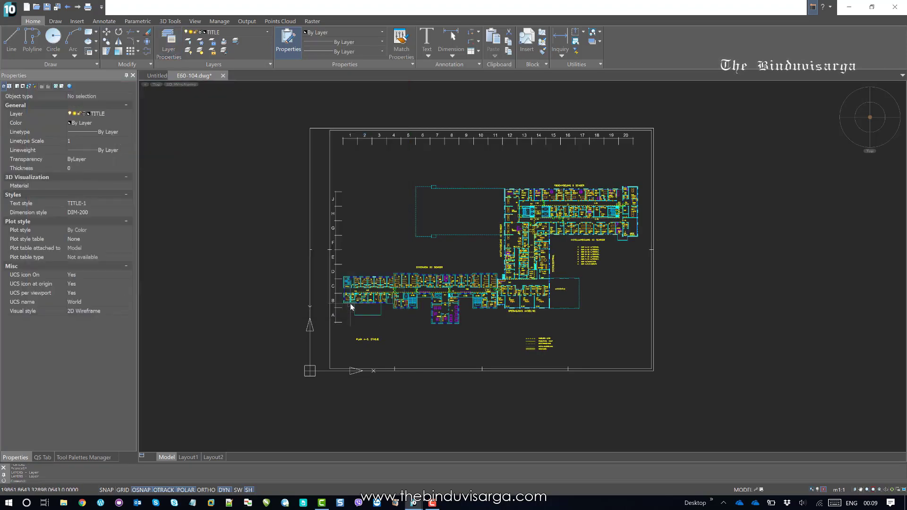
{"action": "middle_click_drag", "start_coordinate": [399, 256], "coordinate": [426, 258]}
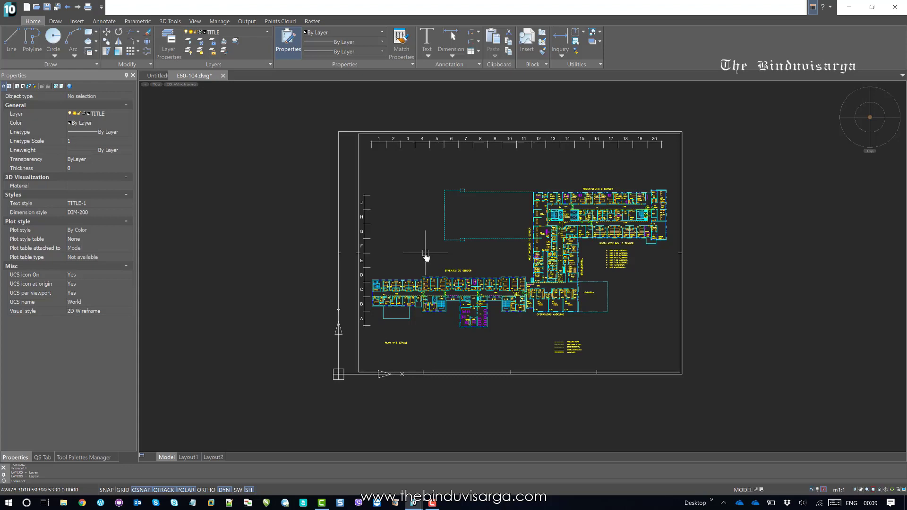
Reopen the Layers dialog and switch Layer walk back on, isolating TITLE.
{"action": "left_click", "coordinate": [168, 43]}
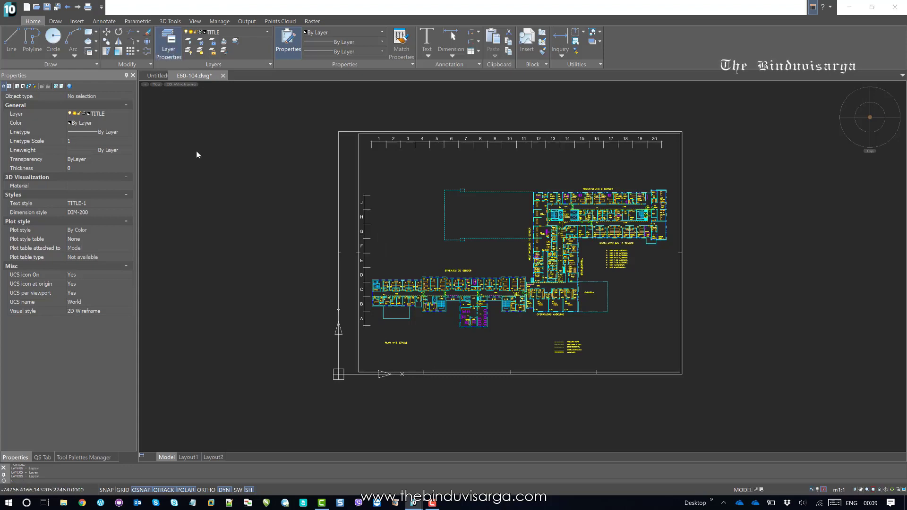
{"action": "left_click", "coordinate": [146, 115]}
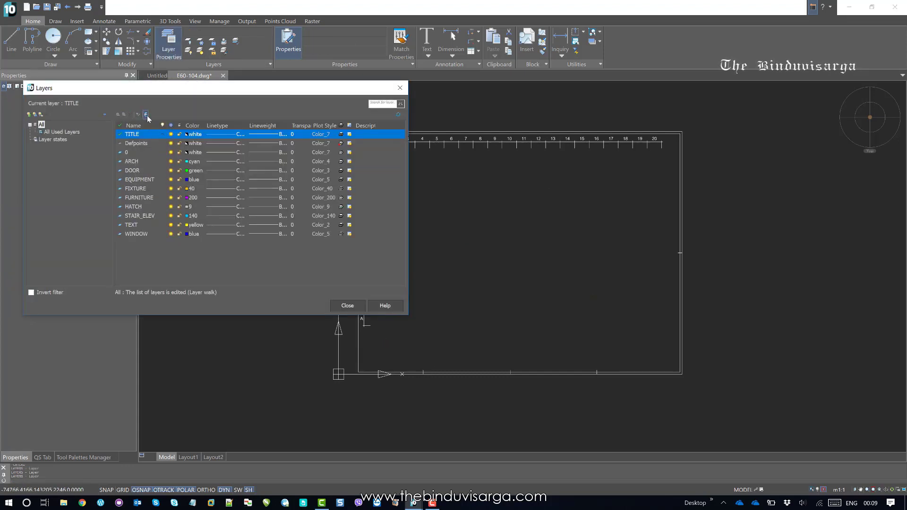
{"action": "middle_click_drag", "start_coordinate": [520, 269], "coordinate": [582, 262]}
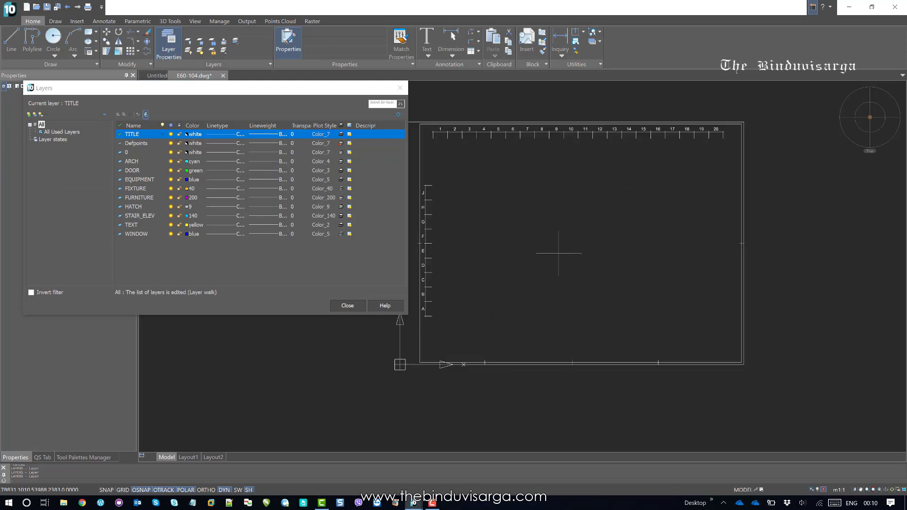
Step through Defpoints, 0, ARCH and DOOR to EQUIPMENT and zoom in on its label.
{"action": "left_click", "coordinate": [118, 141]}
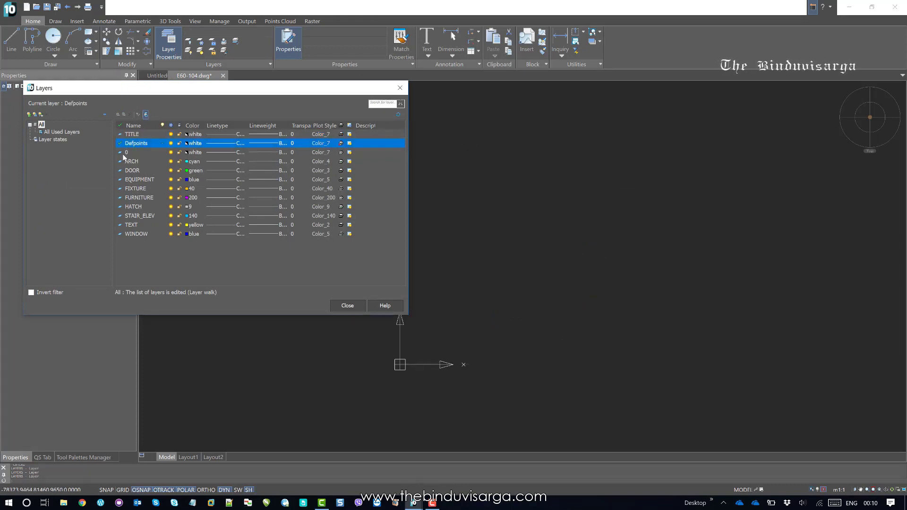
{"action": "left_click", "coordinate": [121, 151]}
{"action": "left_click", "coordinate": [121, 162]}
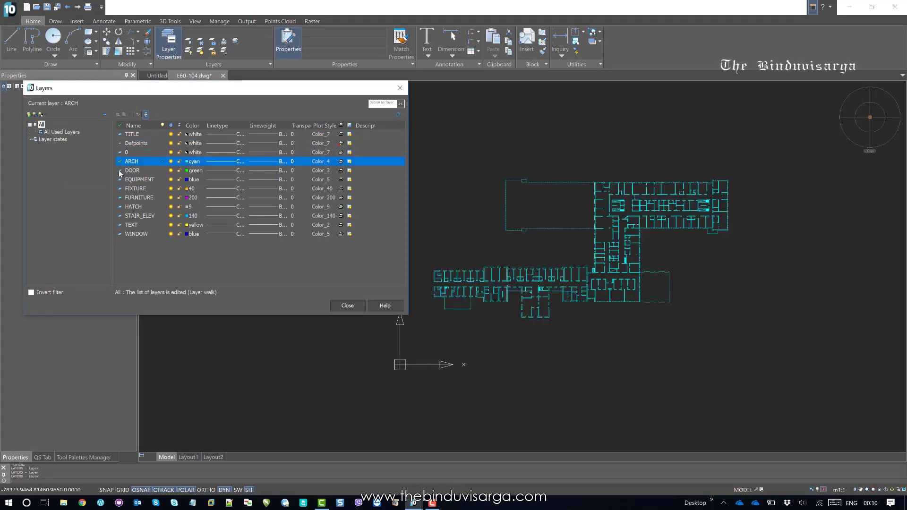
{"action": "left_click", "coordinate": [121, 171]}
{"action": "left_click", "coordinate": [121, 180]}
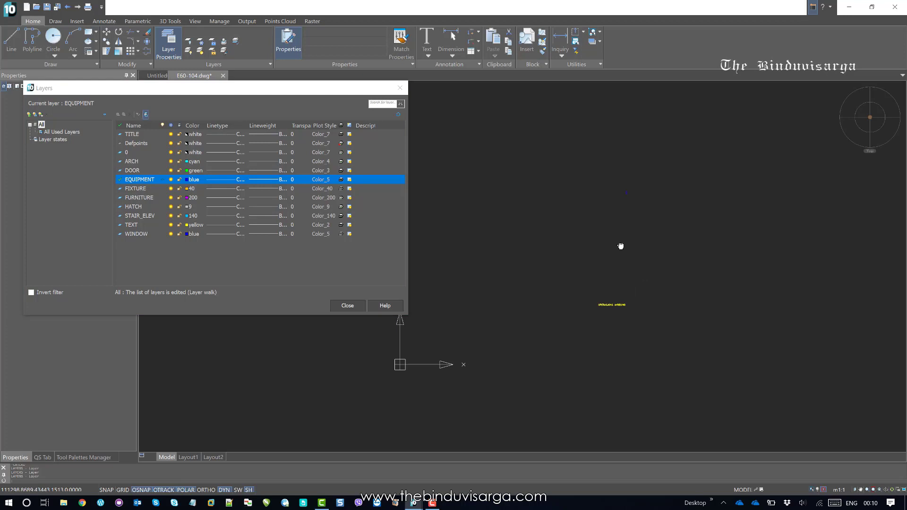
{"action": "scroll", "coordinate": [606, 264], "scroll_direction": "up", "scroll_amount": 3}
{"action": "scroll", "coordinate": [605, 267], "scroll_direction": "up", "scroll_amount": 1}
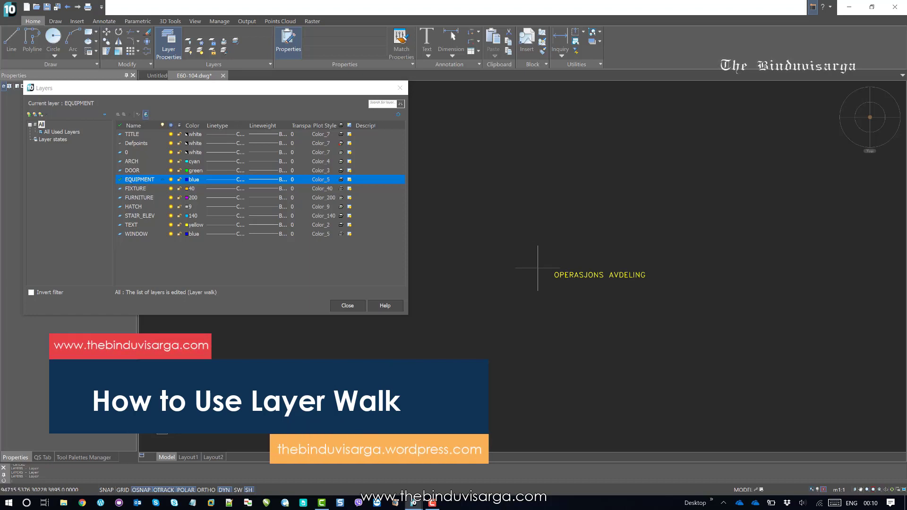
Close the Layers dialog, pan to the OPERASJONS AVDELING label and window-select it.
{"action": "left_click", "coordinate": [346, 306]}
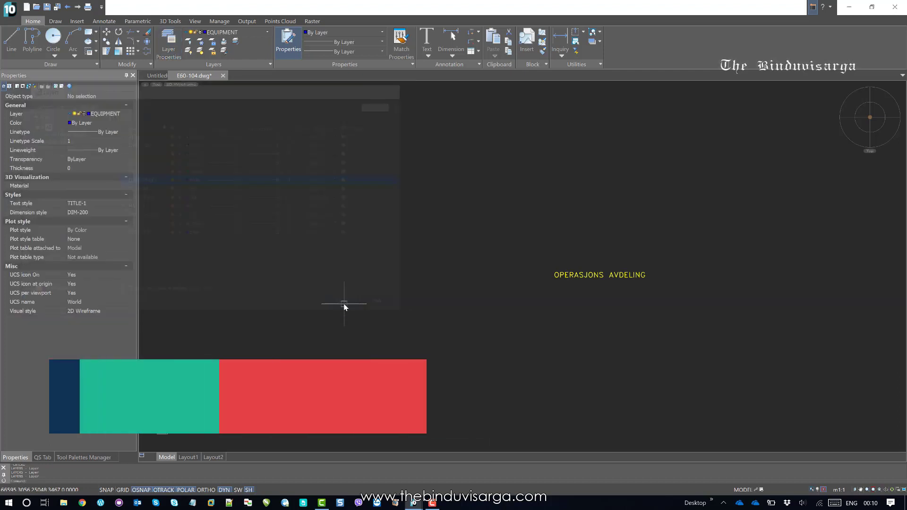
{"action": "scroll", "coordinate": [506, 216], "scroll_direction": "down", "scroll_amount": 3}
{"action": "mouse_move", "coordinate": [506, 217]}
{"action": "middle_mouse_down"}
{"action": "mouse_move", "coordinate": [522, 267]}
{"action": "mouse_move", "coordinate": [513, 273]}
{"action": "middle_mouse_up"}
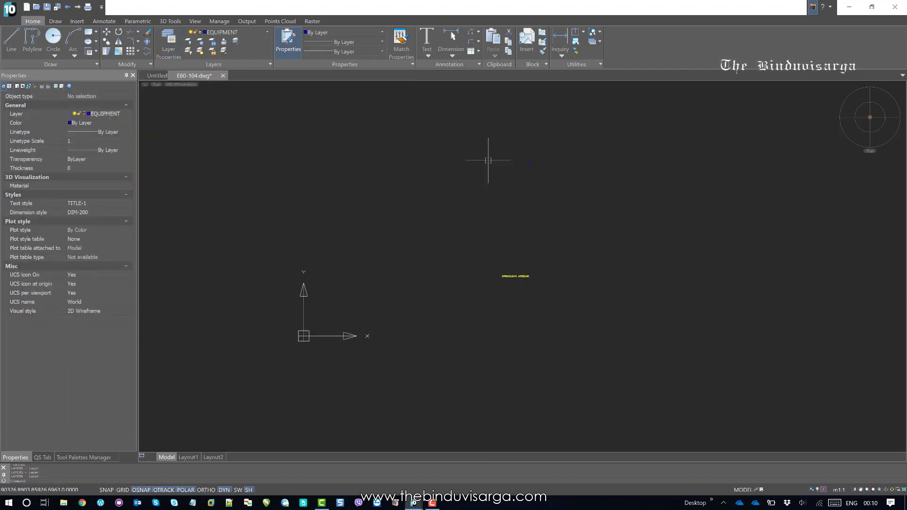
{"action": "middle_click_drag", "start_coordinate": [565, 215], "coordinate": [515, 225]}
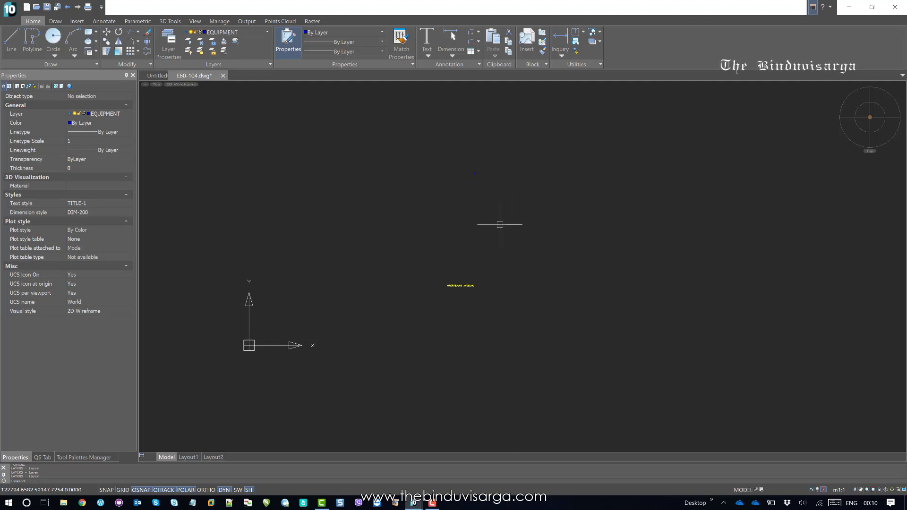
{"action": "middle_click_drag", "start_coordinate": [472, 249], "coordinate": [512, 257]}
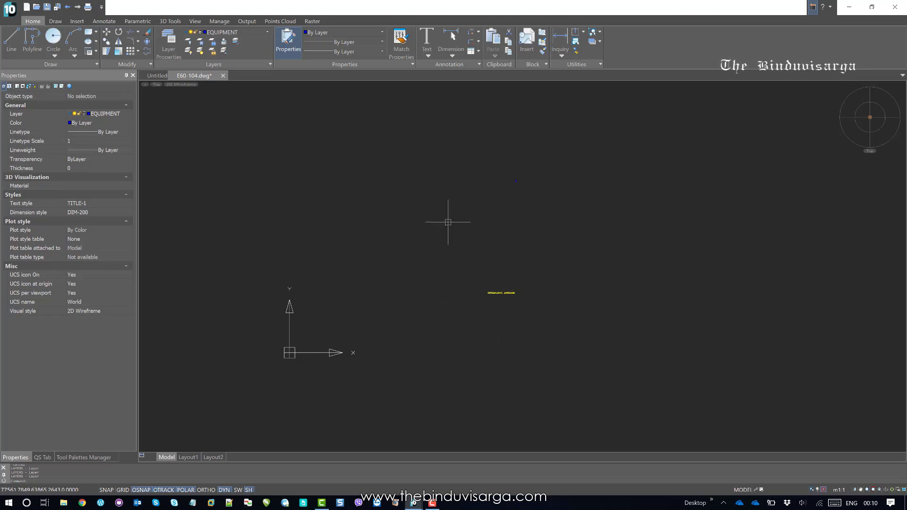
{"action": "left_click", "coordinate": [528, 327]}
{"action": "left_click", "coordinate": [421, 244]}
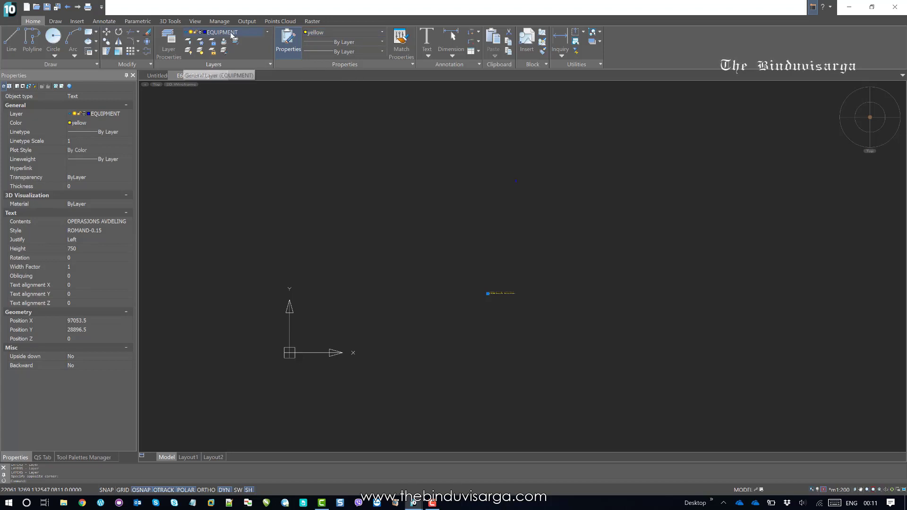
Set the label's colour to ByLayer and move it to the TEXT layer, accepting the warning.
{"action": "left_click", "coordinate": [327, 33]}
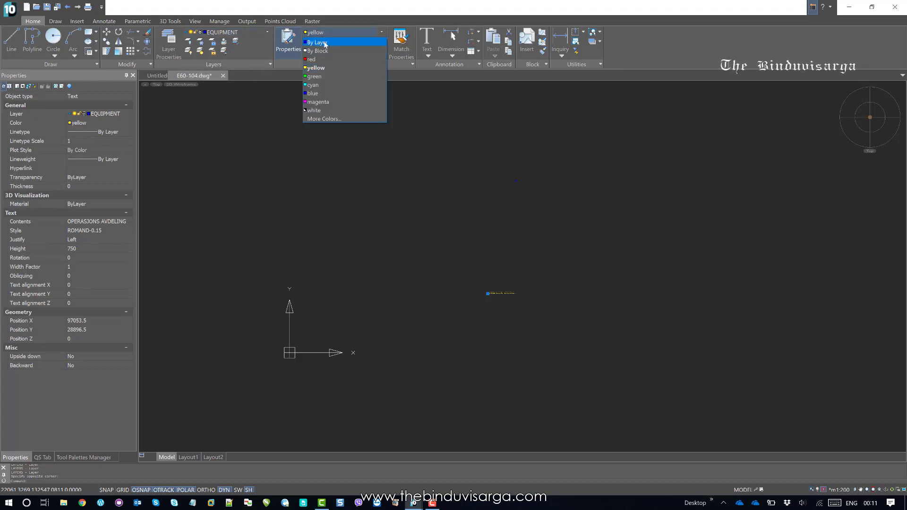
{"action": "left_click", "coordinate": [325, 43]}
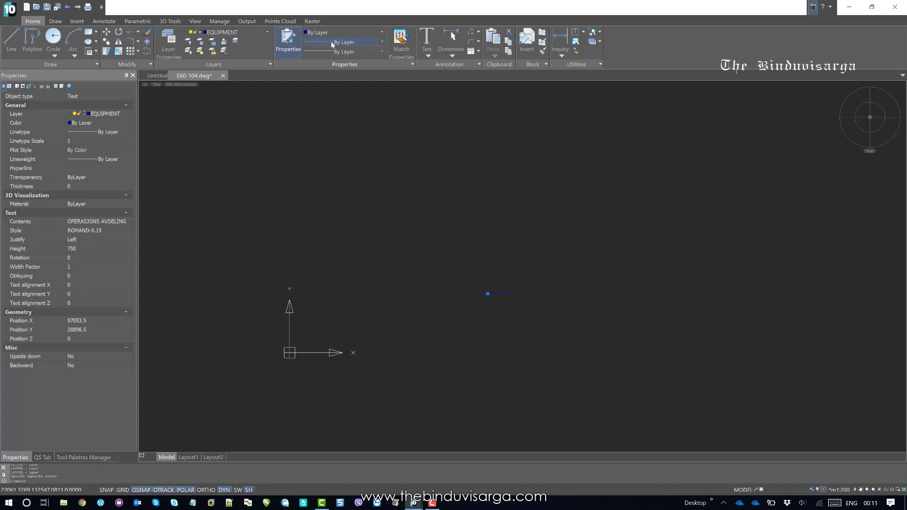
{"action": "left_click", "coordinate": [255, 34]}
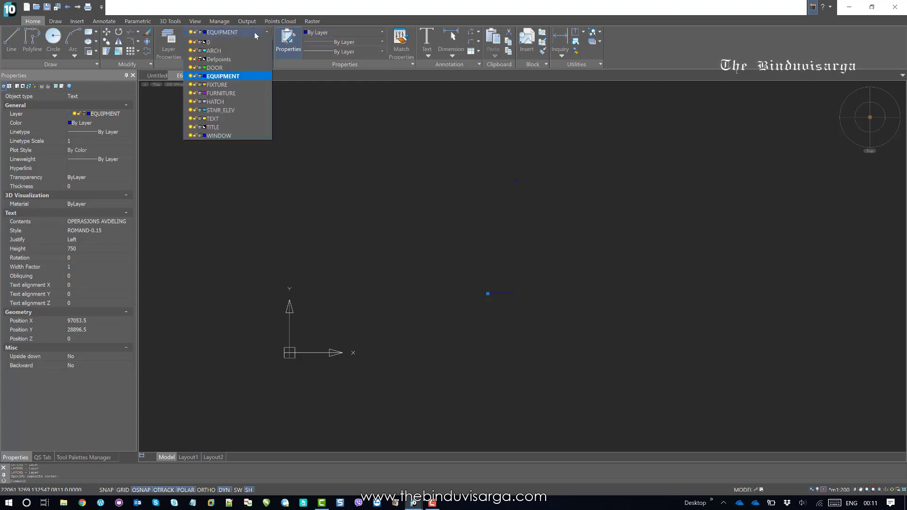
{"action": "left_click", "coordinate": [237, 121]}
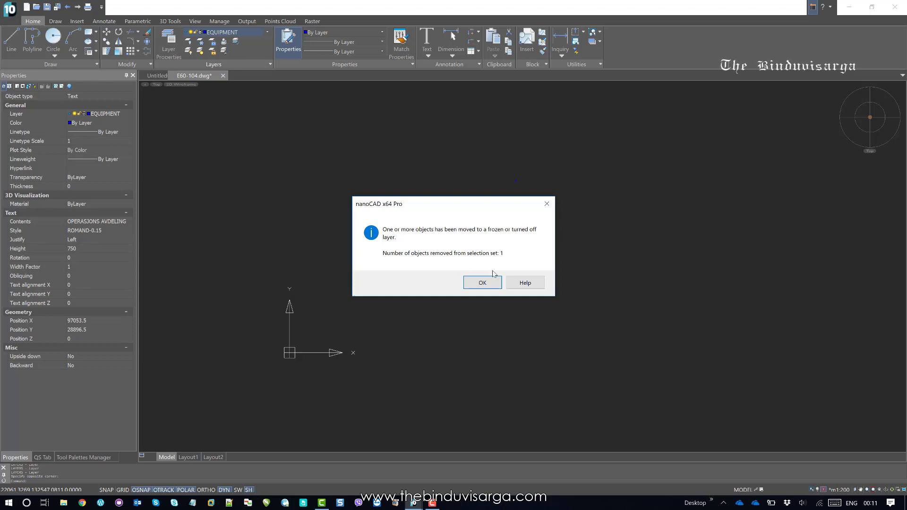
{"action": "left_click", "coordinate": [482, 283]}
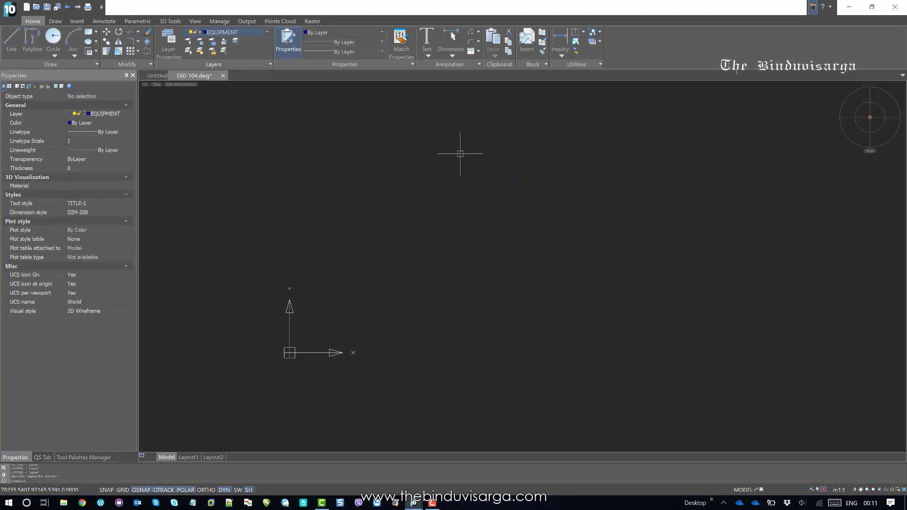
Turn Layer walk off and zoom to the OPERASJONS AVDELING label beneath rooms B 412 and B 413.
{"action": "left_click", "coordinate": [172, 45]}
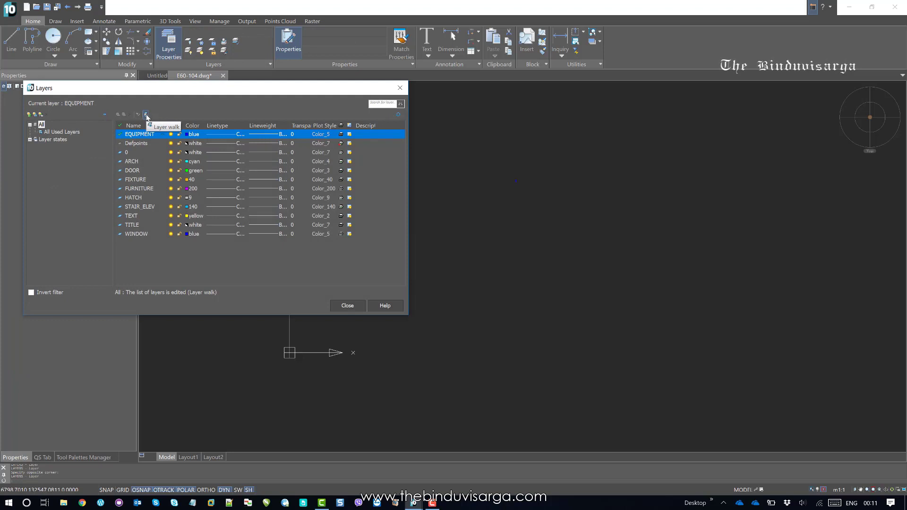
{"action": "left_click", "coordinate": [146, 115]}
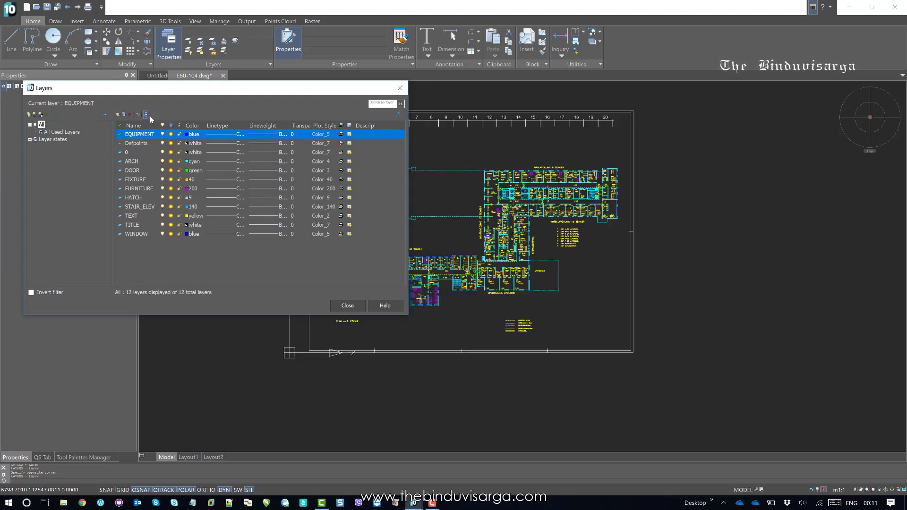
{"action": "left_click", "coordinate": [347, 306]}
{"action": "scroll", "coordinate": [523, 280], "scroll_direction": "up", "scroll_amount": 5}
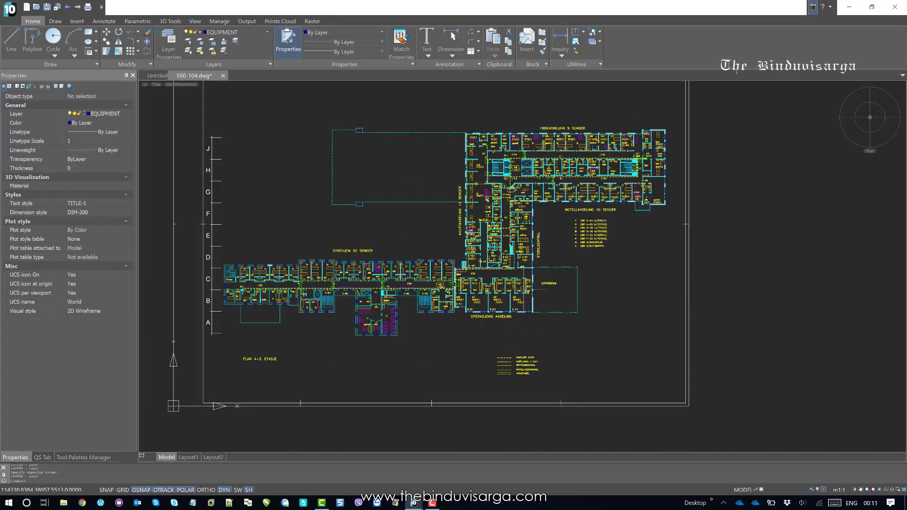
{"action": "middle_click_drag", "start_coordinate": [459, 289], "coordinate": [481, 241]}
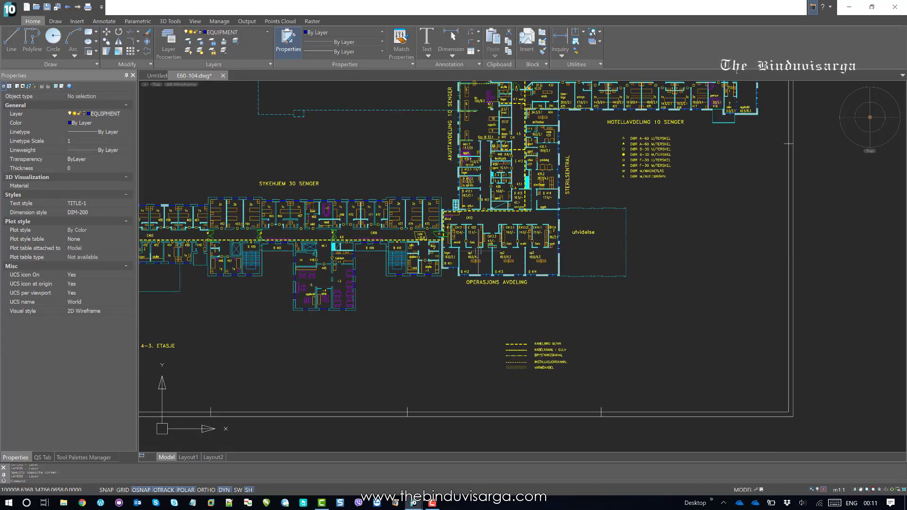
{"action": "scroll", "coordinate": [493, 282], "scroll_direction": "up", "scroll_amount": 3}
{"action": "scroll", "coordinate": [493, 281], "scroll_direction": "up", "scroll_amount": 4}
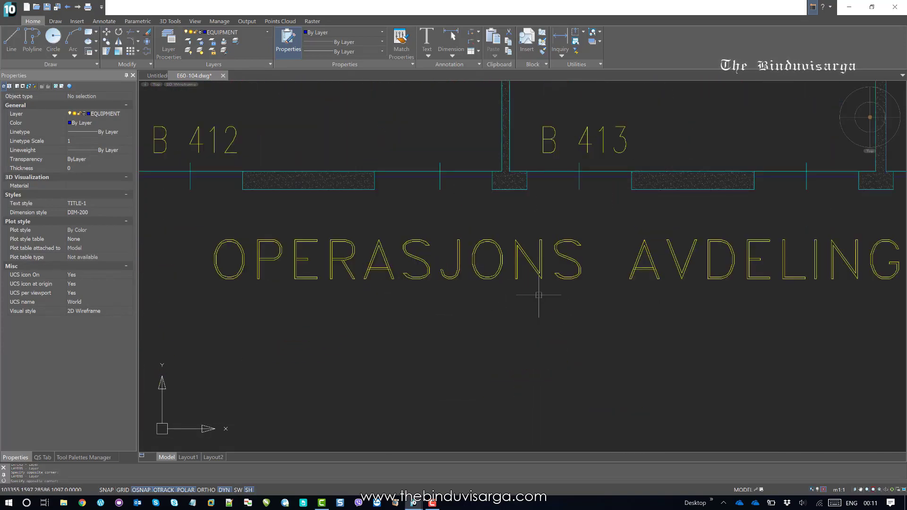
Select the OPERASJONS AVDELING label and confirm Properties shows Layer TEXT and Color ByLayer.
{"action": "left_click", "coordinate": [488, 244]}
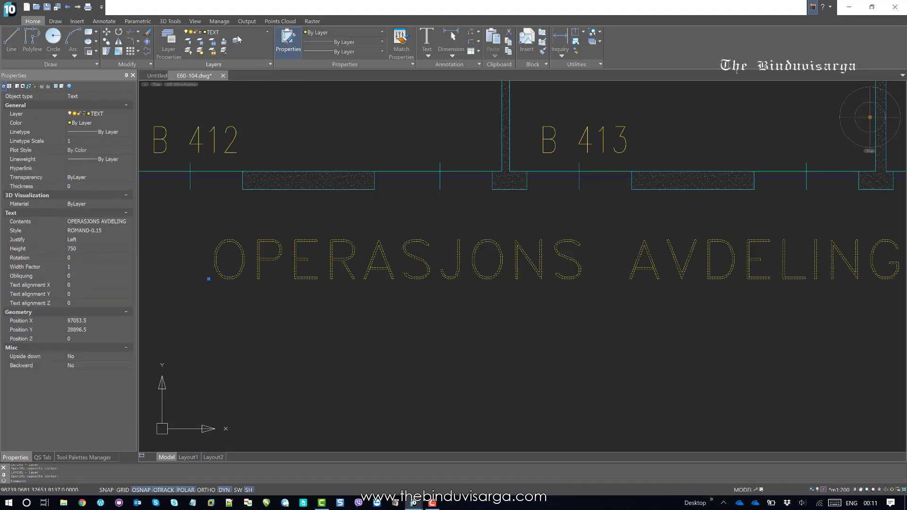
{"action": "scroll", "coordinate": [424, 213], "scroll_direction": "down", "scroll_amount": 6}
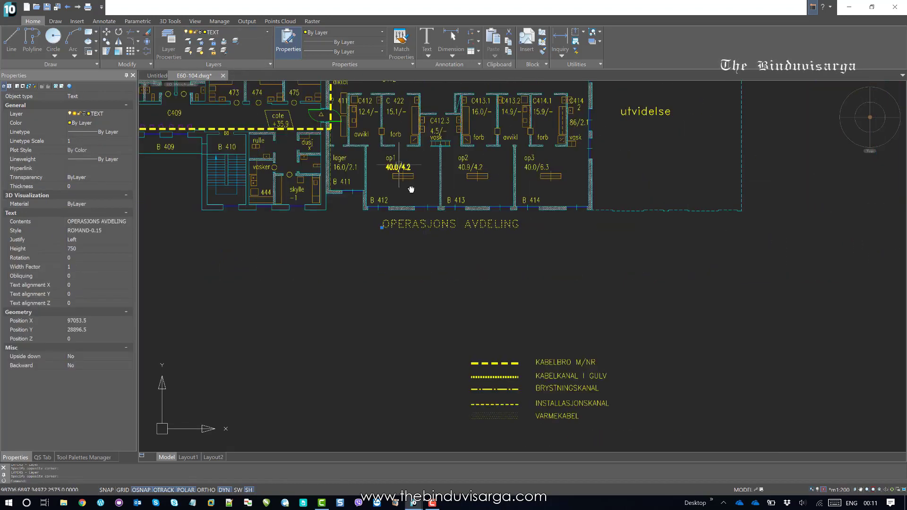
{"action": "scroll", "coordinate": [411, 189], "scroll_direction": "down", "scroll_amount": 5}
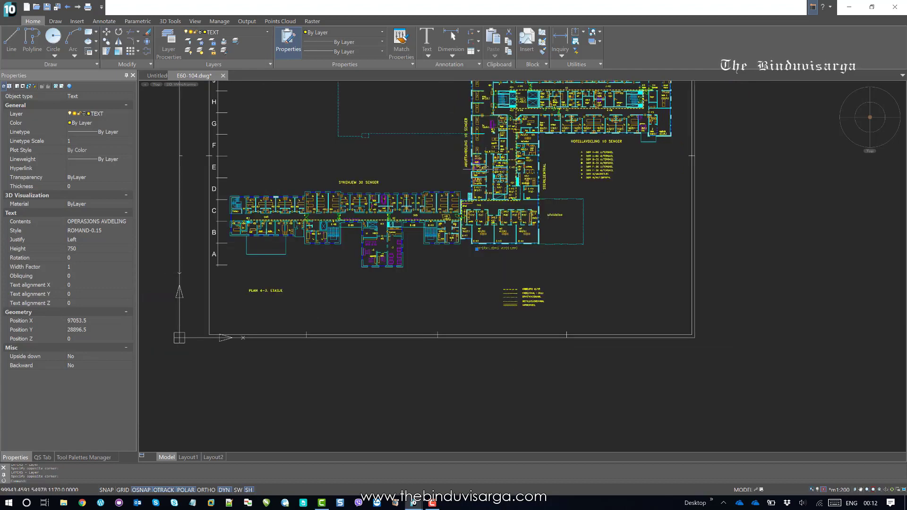
Zoom and pan out to show the whole E60-104 hospital floor plan.
{"action": "scroll", "coordinate": [477, 169], "scroll_direction": "down", "scroll_amount": 2}
{"action": "scroll", "coordinate": [447, 153], "scroll_direction": "up", "scroll_amount": 2}
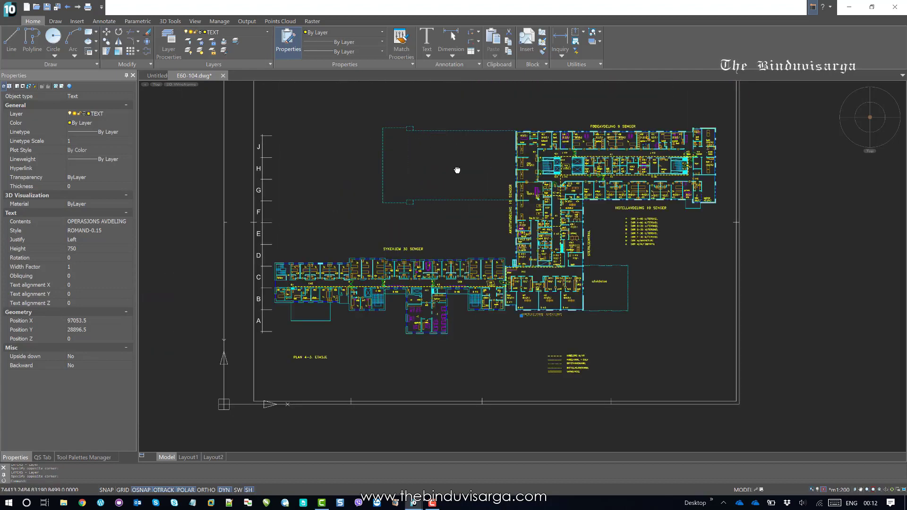
{"action": "middle_click_drag", "start_coordinate": [456, 170], "coordinate": [463, 194]}
{"action": "scroll", "coordinate": [427, 172], "scroll_direction": "down", "scroll_amount": 2}
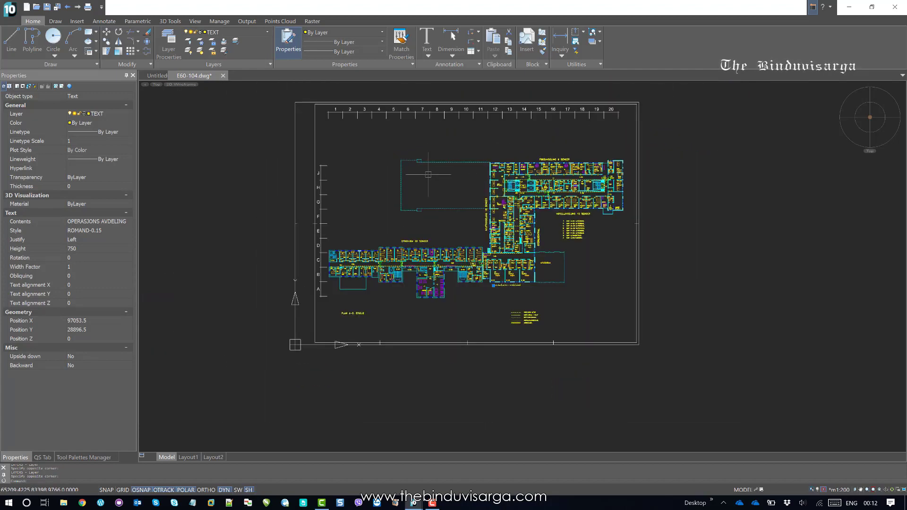
{"action": "scroll", "coordinate": [449, 158], "scroll_direction": "up", "scroll_amount": 2}
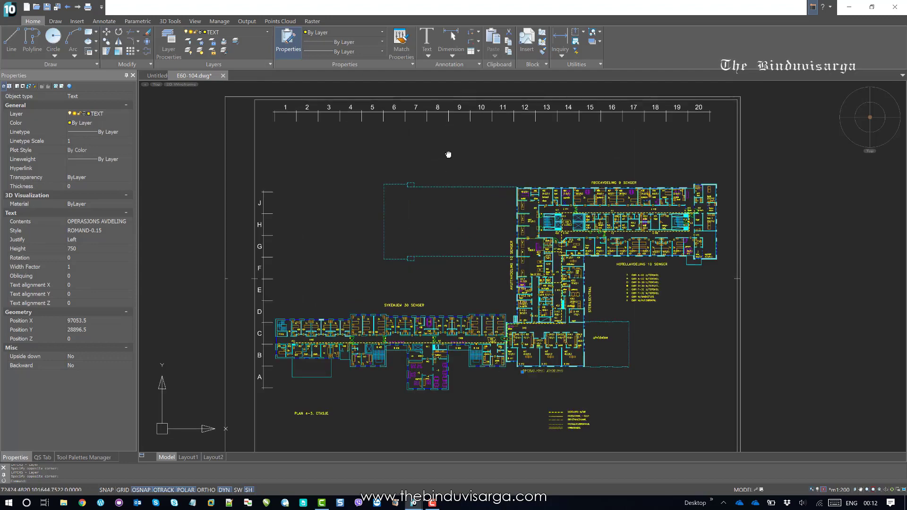
{"action": "middle_click_drag", "start_coordinate": [464, 227], "coordinate": [465, 199]}
{"action": "scroll", "coordinate": [461, 194], "scroll_direction": "down", "scroll_amount": 2}
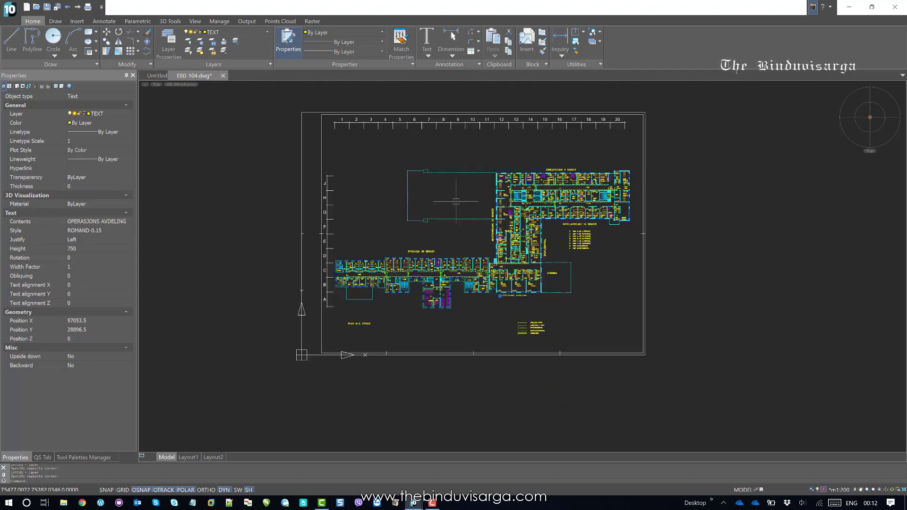
{"action": "middle_click_drag", "start_coordinate": [457, 162], "coordinate": [458, 170]}
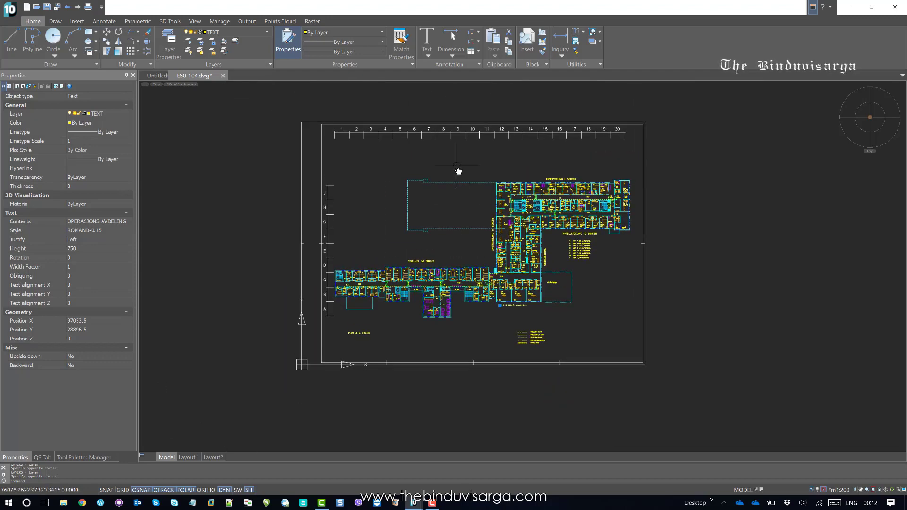